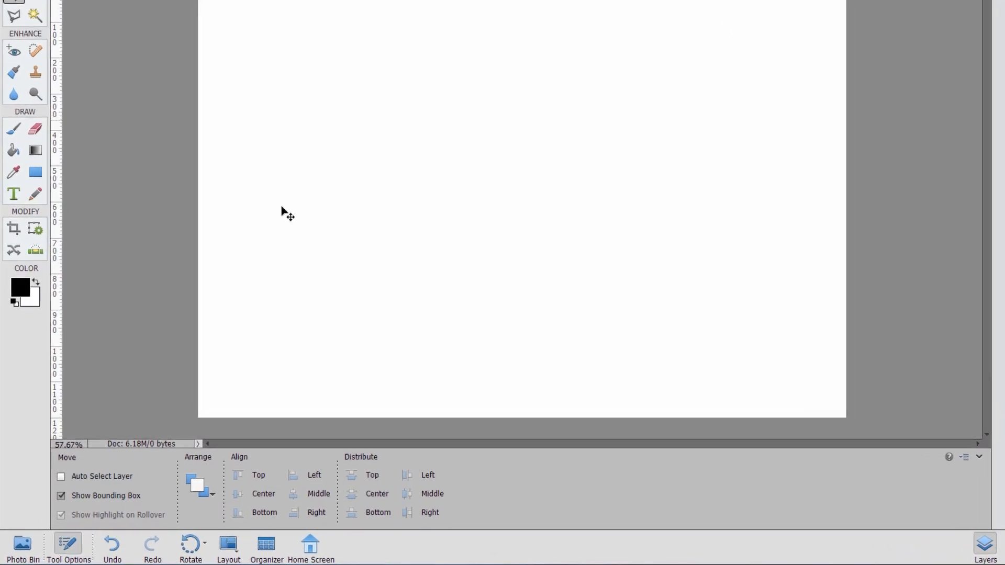
- Place the dog photo from the open files into the blank document as a new layer
{"action": "left_click", "coordinate": [23, 545]}
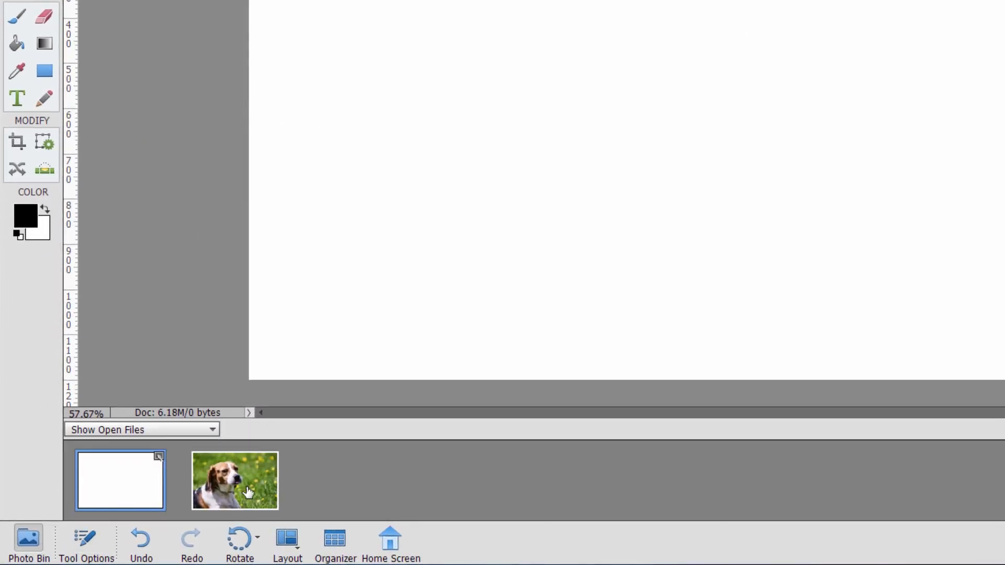
{"action": "left_click_drag", "start_coordinate": [248, 492], "coordinate": [293, 457]}
{"action": "left_click_drag", "start_coordinate": [239, 487], "coordinate": [551, 166]}
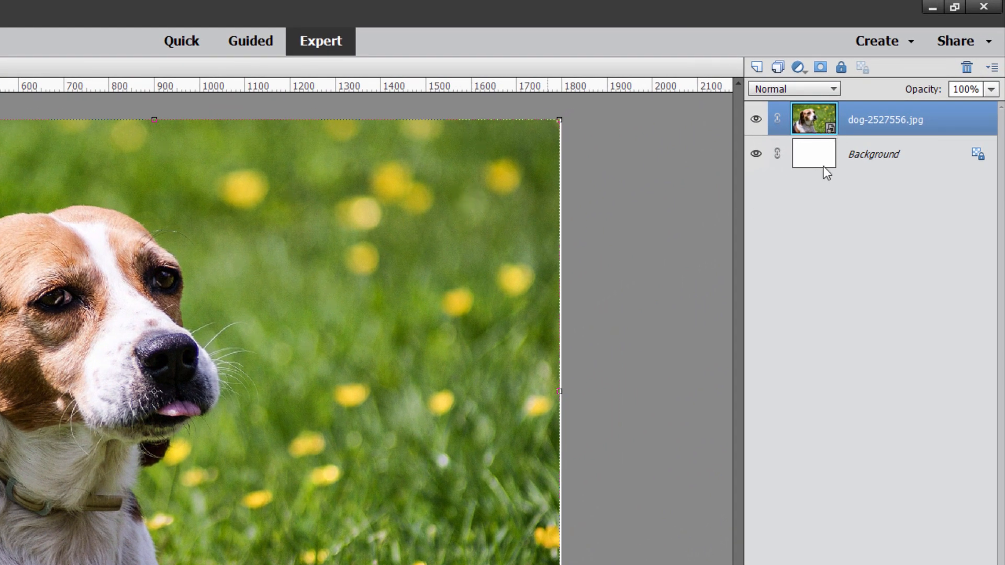
- Delete the dog-2527556.jpg layer from the document
{"action": "left_click", "coordinate": [966, 67]}
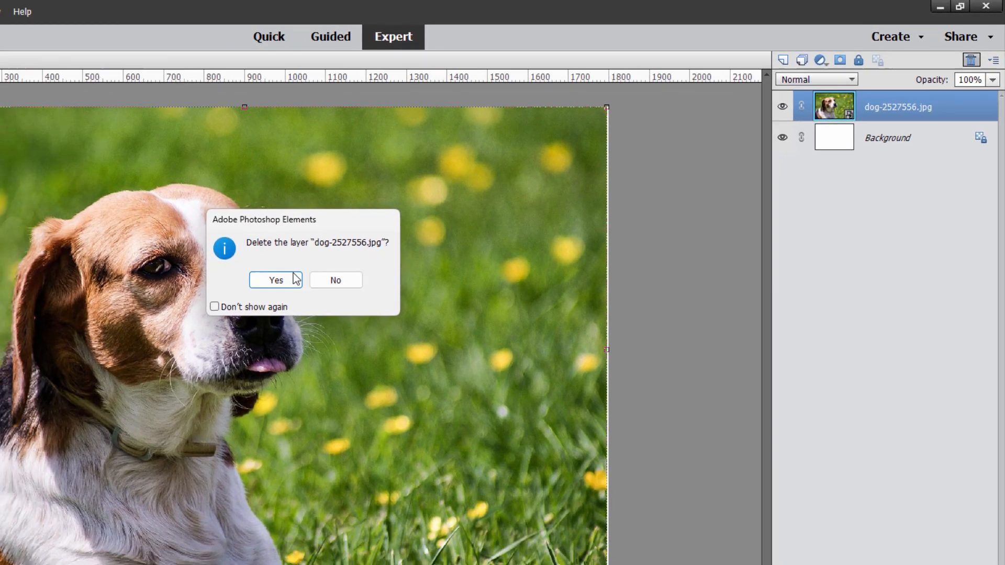
{"action": "left_click", "coordinate": [203, 313]}
- Bring up the open dog-2527556.jpg photo, select the whole image and copy it
{"action": "double_click", "coordinate": [44, 560]}
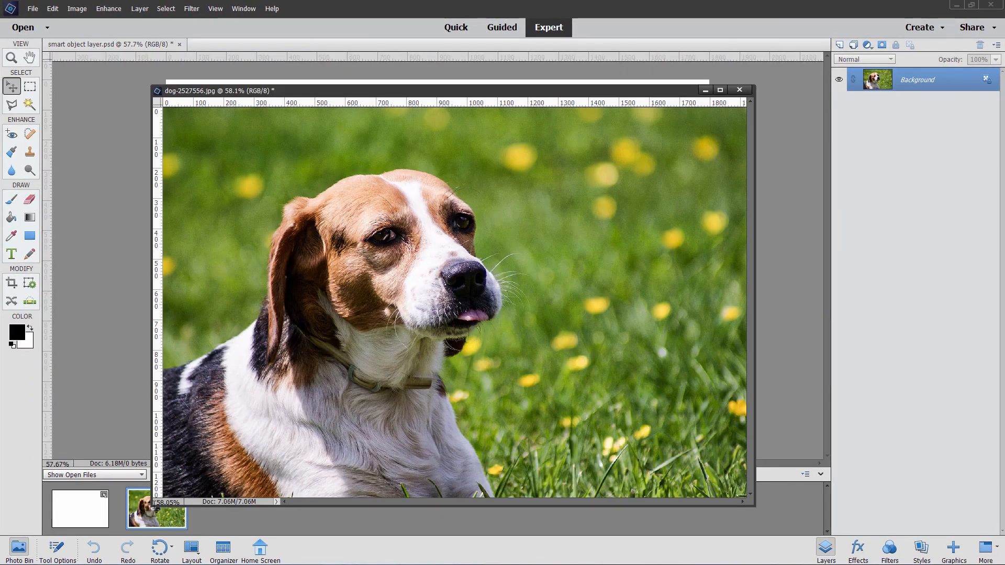
{"action": "key", "text": "ctrl+a"}
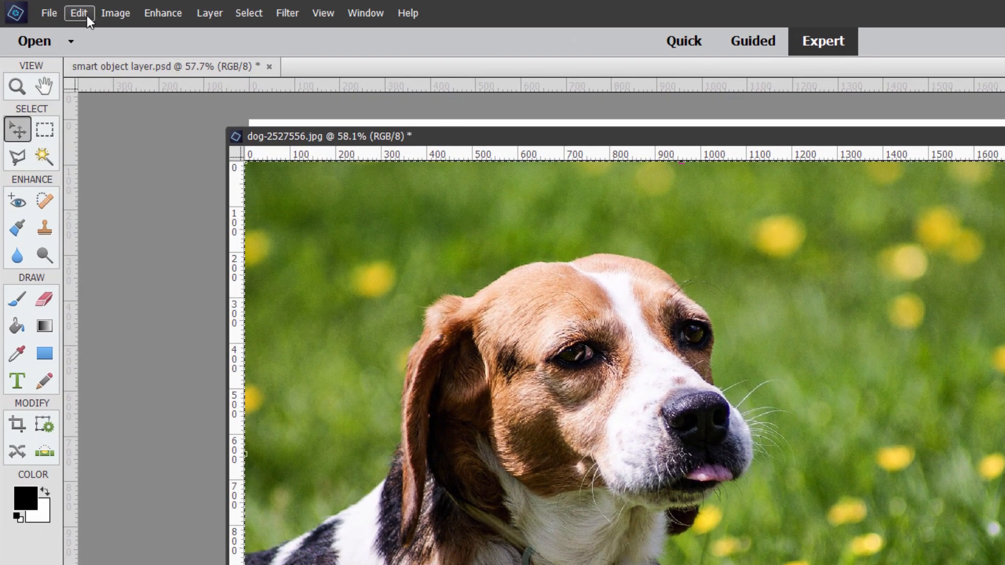
{"action": "left_click", "coordinate": [53, 9]}
{"action": "left_click", "coordinate": [99, 98]}
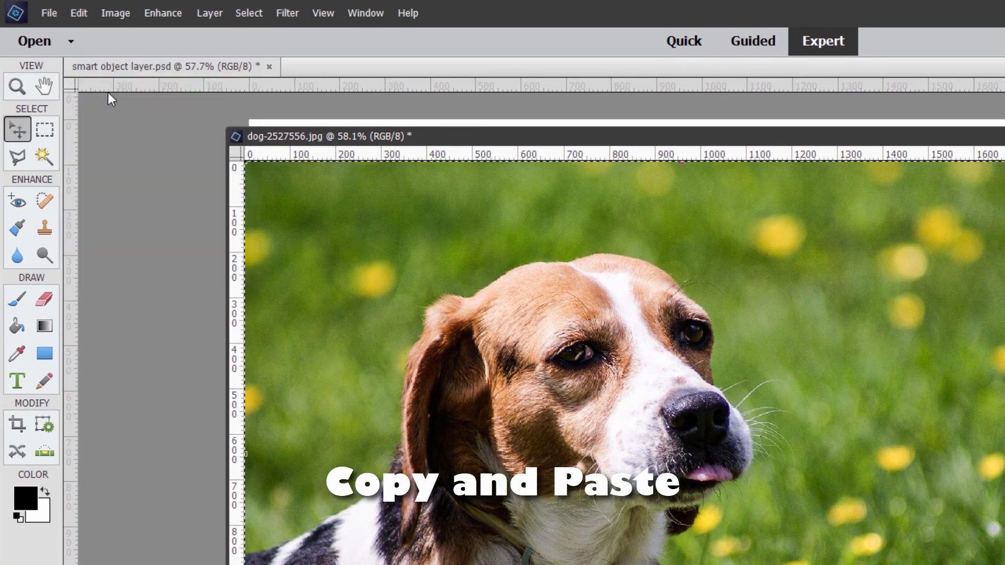
- Minimize the dog photo's window and paste the copied image into smart object layer.psd
{"action": "left_click", "coordinate": [1003, 136]}
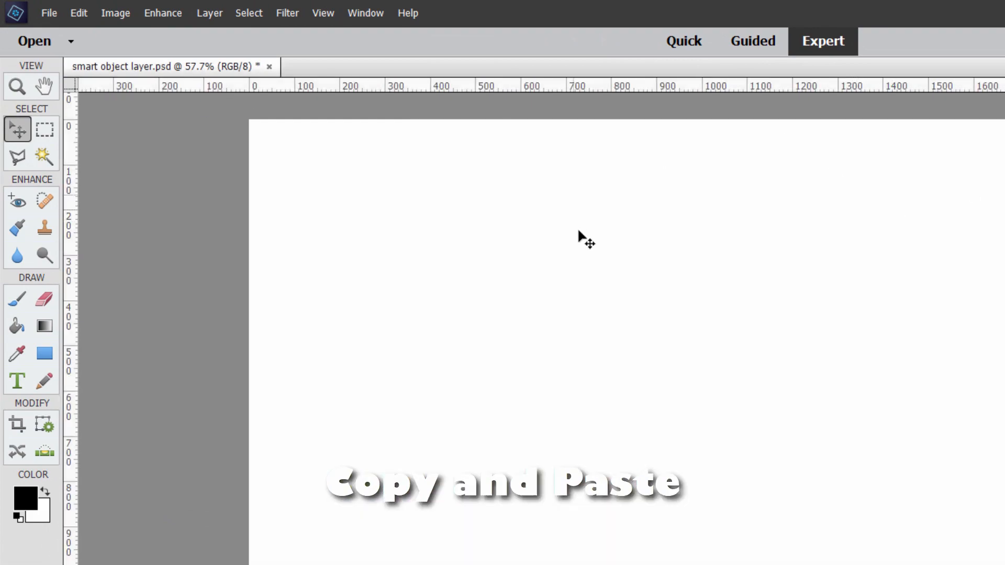
{"action": "left_click", "coordinate": [79, 12]}
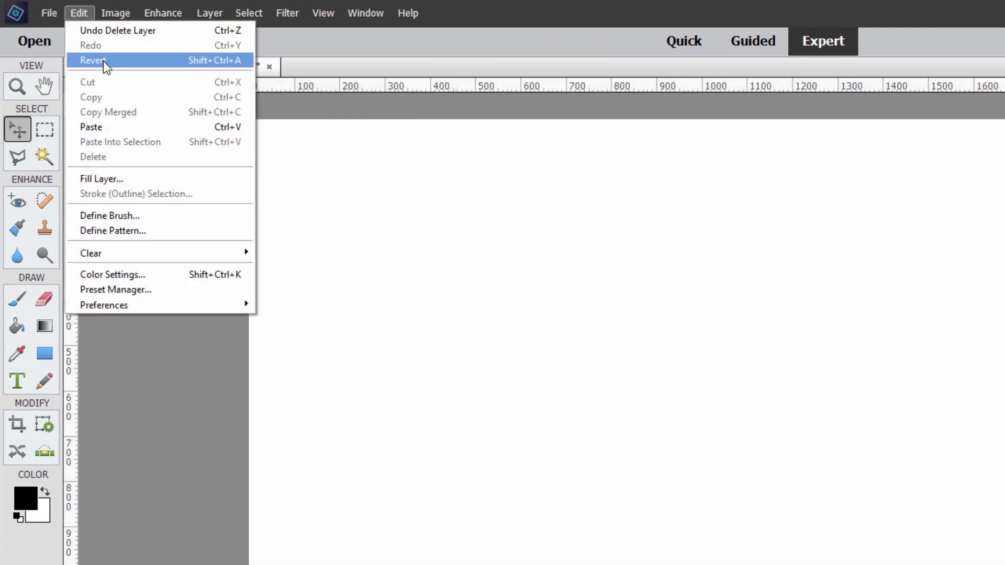
{"action": "left_click", "coordinate": [105, 126]}
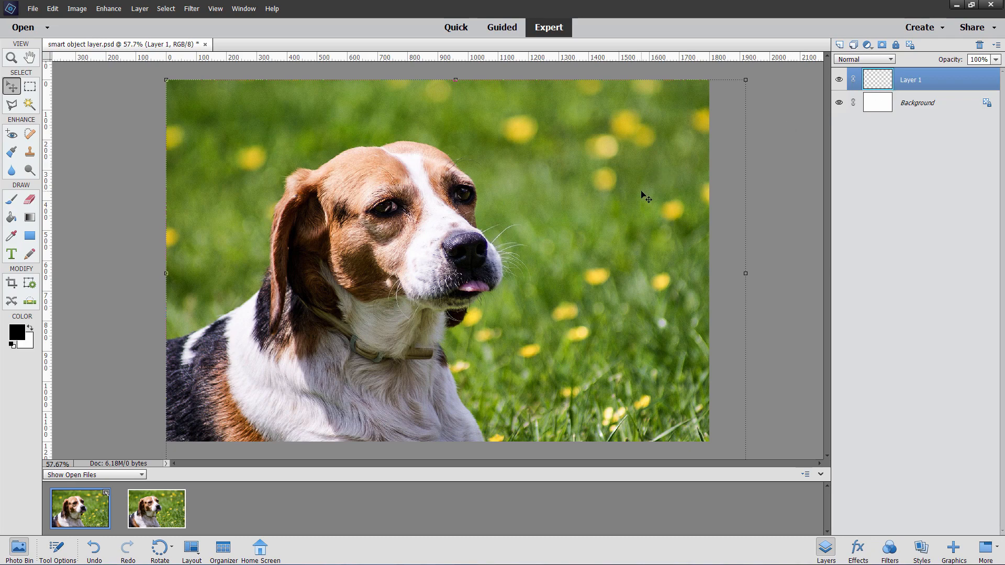
- Delete the pasted dog image layer, leaving only the white background
{"action": "left_click", "coordinate": [980, 44]}
{"action": "left_click", "coordinate": [469, 213]}
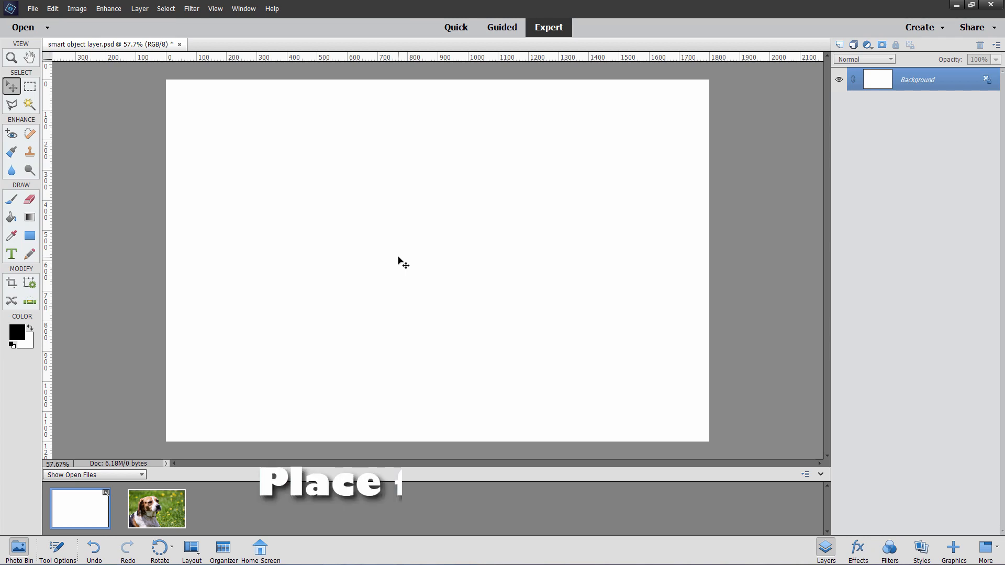
- Place the file dog-2527556.jpg from the Pixabay 10 folder into the document and commit the placement
{"action": "left_click", "coordinate": [32, 8]}
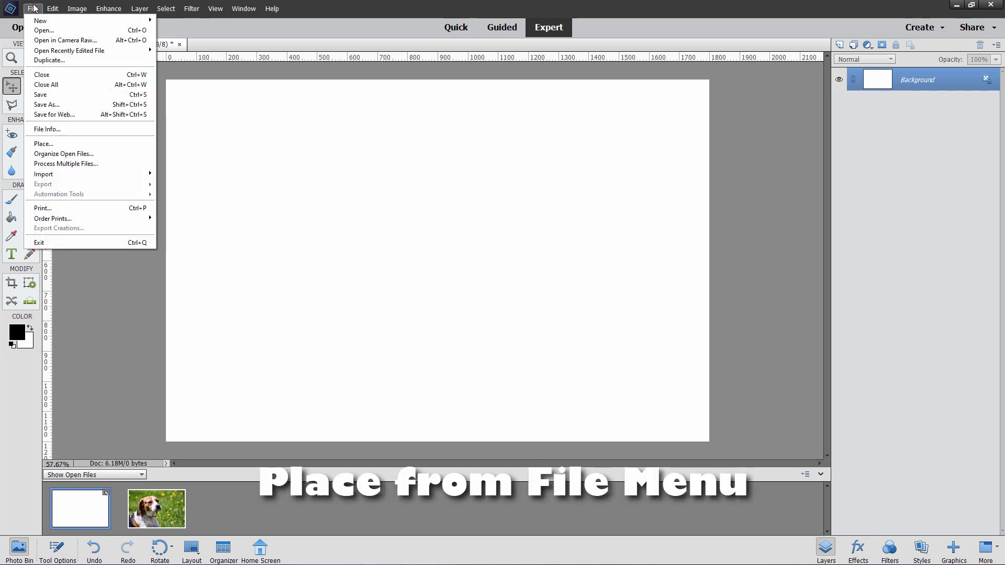
{"action": "left_click", "coordinate": [46, 144]}
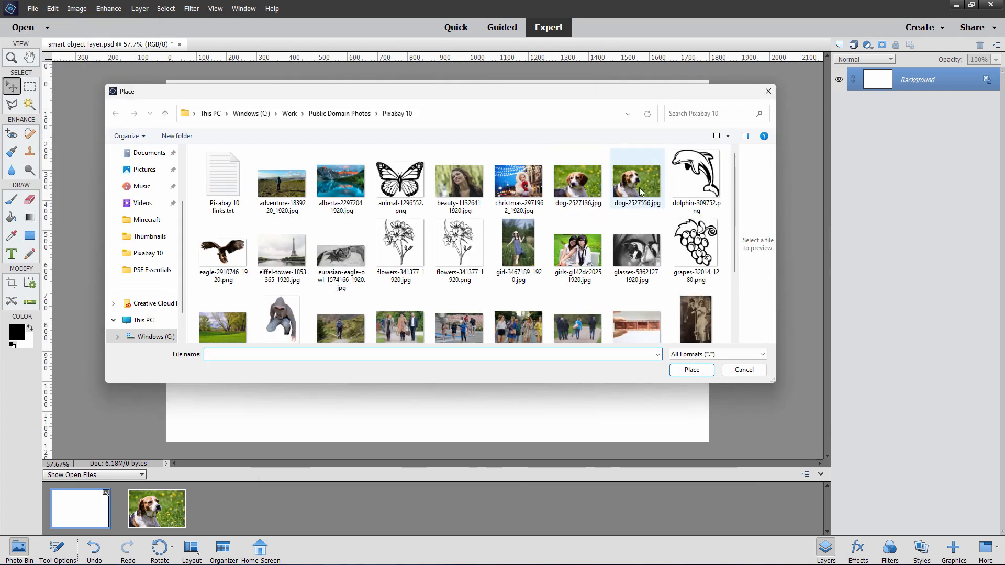
{"action": "left_click", "coordinate": [636, 181]}
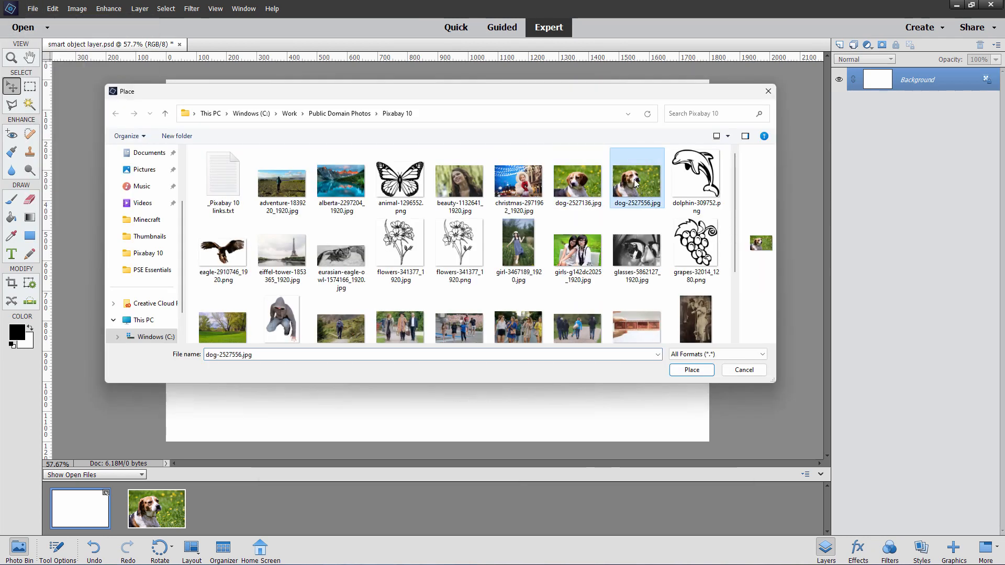
{"action": "left_click", "coordinate": [692, 369]}
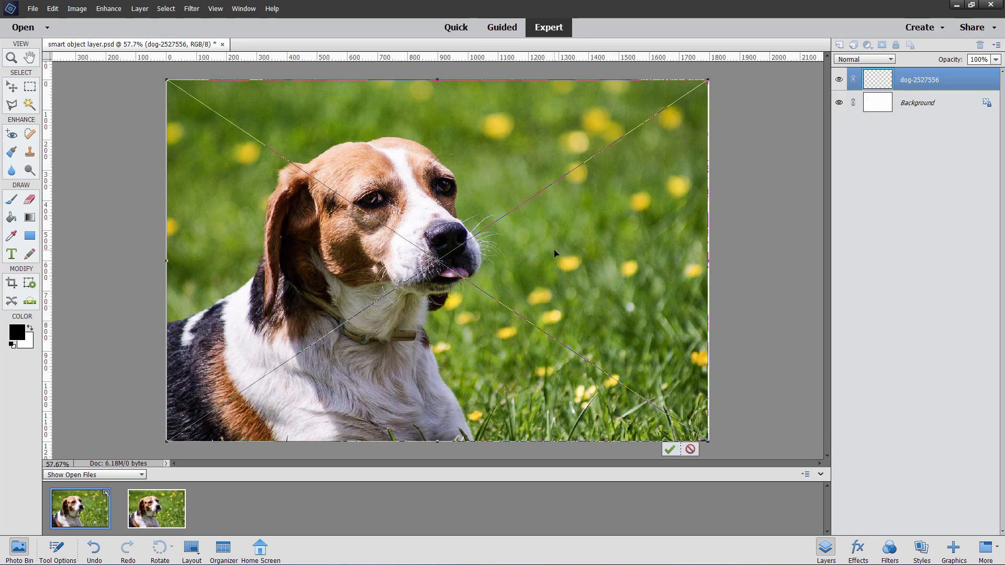
{"action": "left_click", "coordinate": [669, 448]}
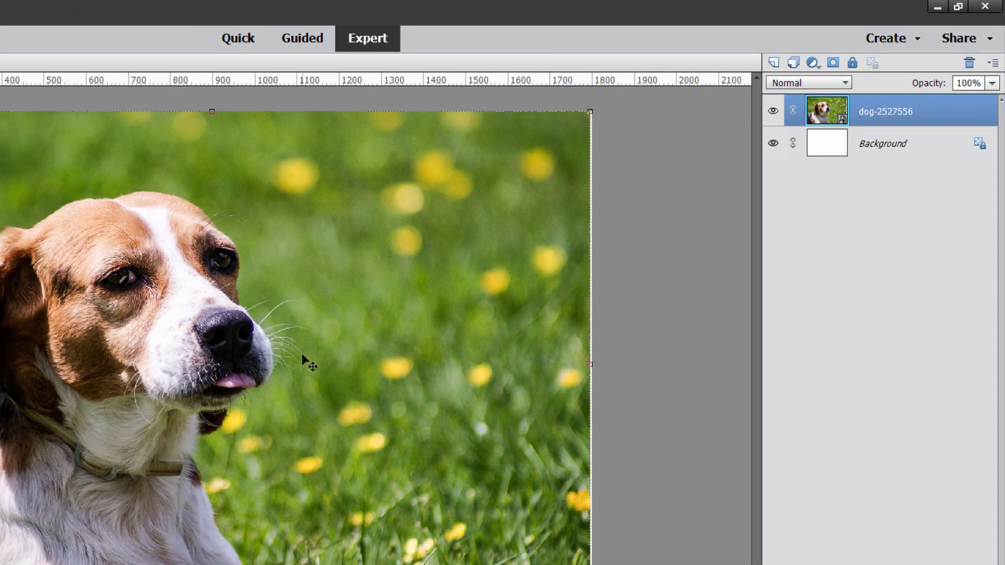
- Scale the placed dog layer proportionally to about 101.5% so it slightly overlaps the canvas edges
{"action": "left_click_drag", "start_coordinate": [24, 492], "coordinate": [29, 492]}
{"action": "left_click_drag", "start_coordinate": [404, 302], "coordinate": [404, 303]}
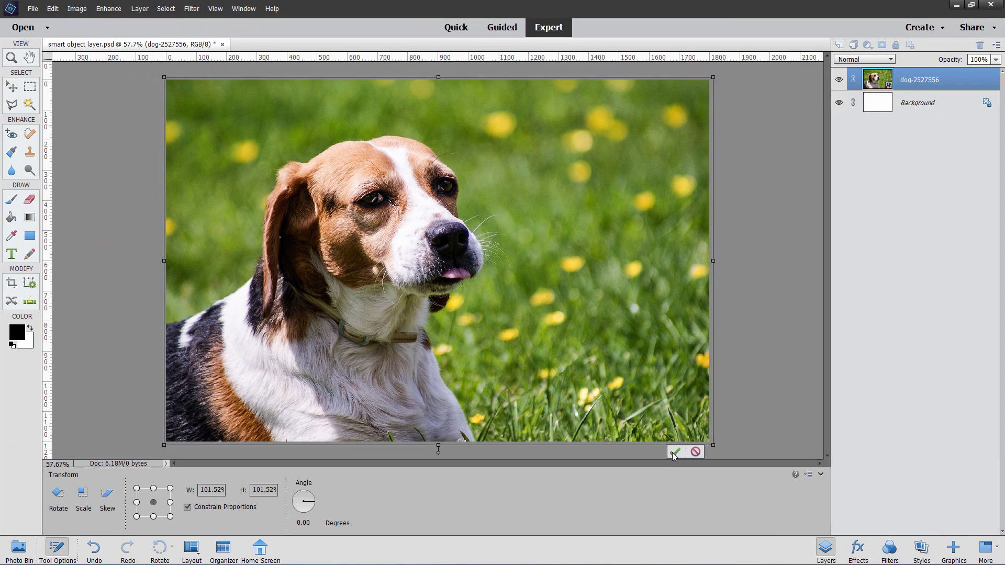
{"action": "left_click", "coordinate": [674, 452]}
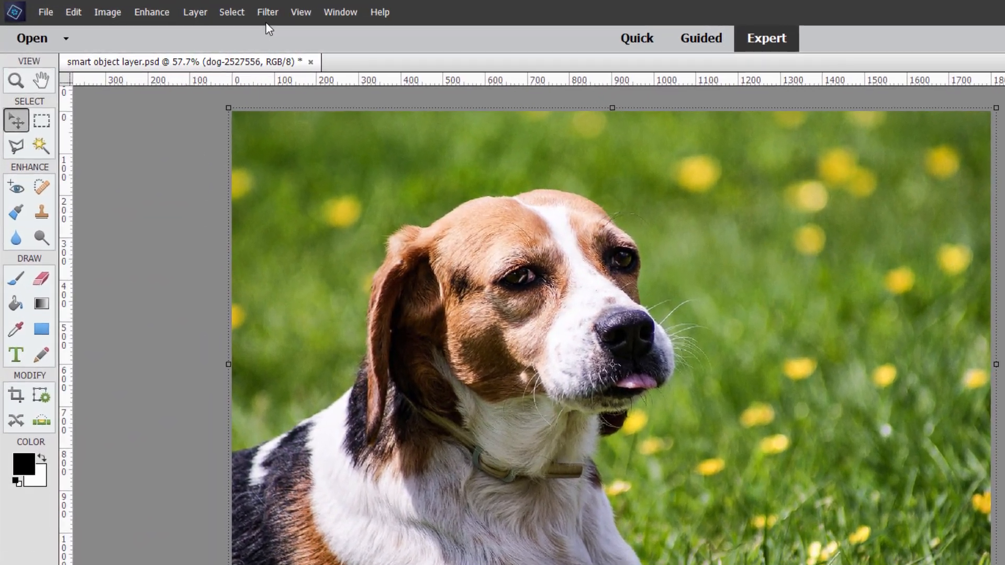
- Try to apply the Colored Pencil artistic filter to the dog smart layer, declining to simplify the layer
{"action": "left_click", "coordinate": [208, 8]}
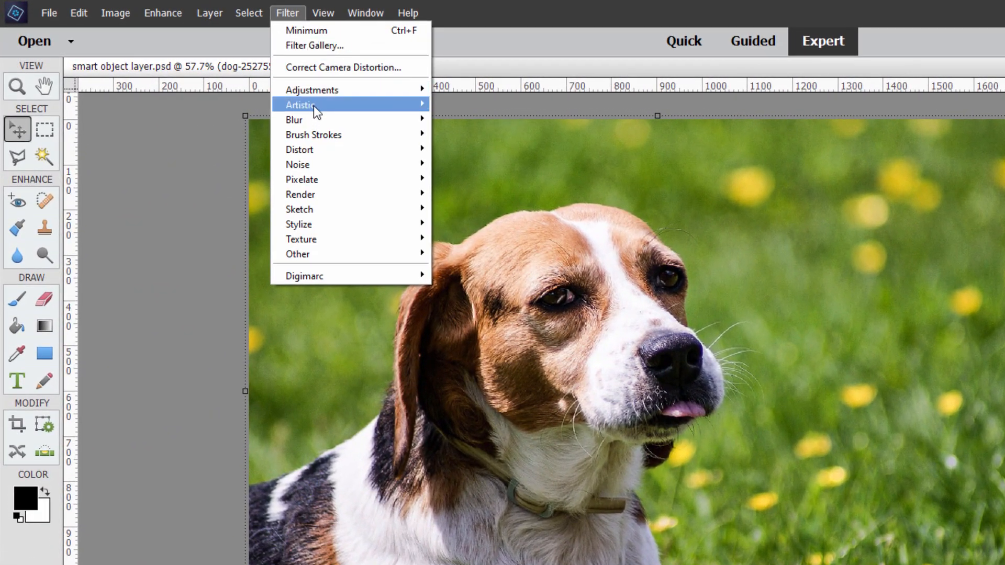
{"action": "mouse_move", "coordinate": [315, 105]}
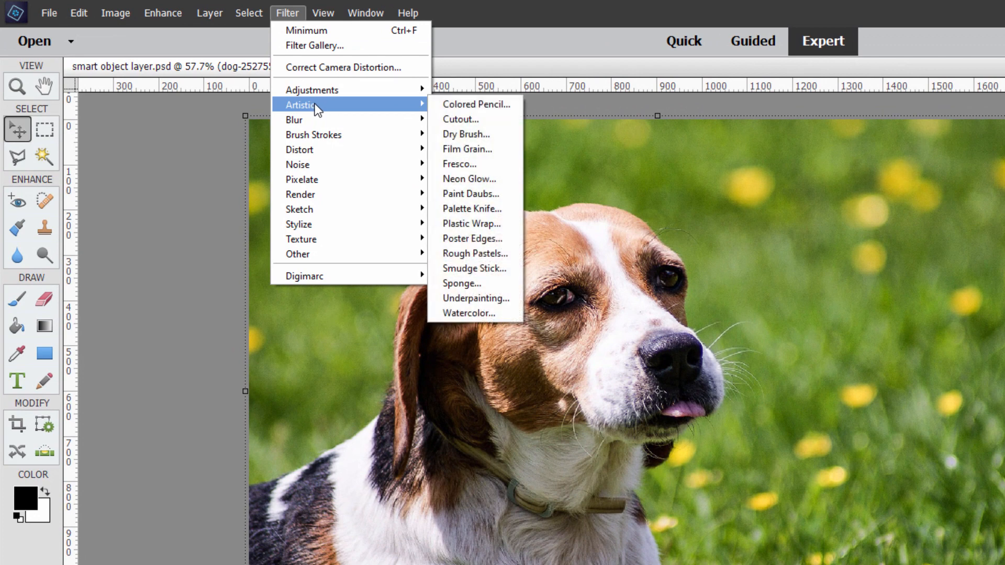
{"action": "left_click", "coordinate": [462, 107]}
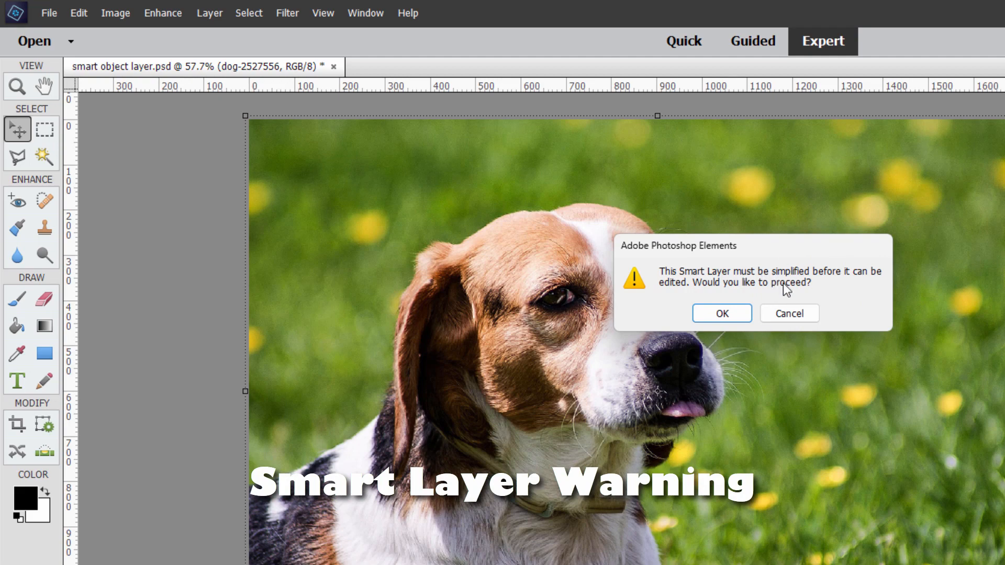
{"action": "left_click", "coordinate": [789, 315]}
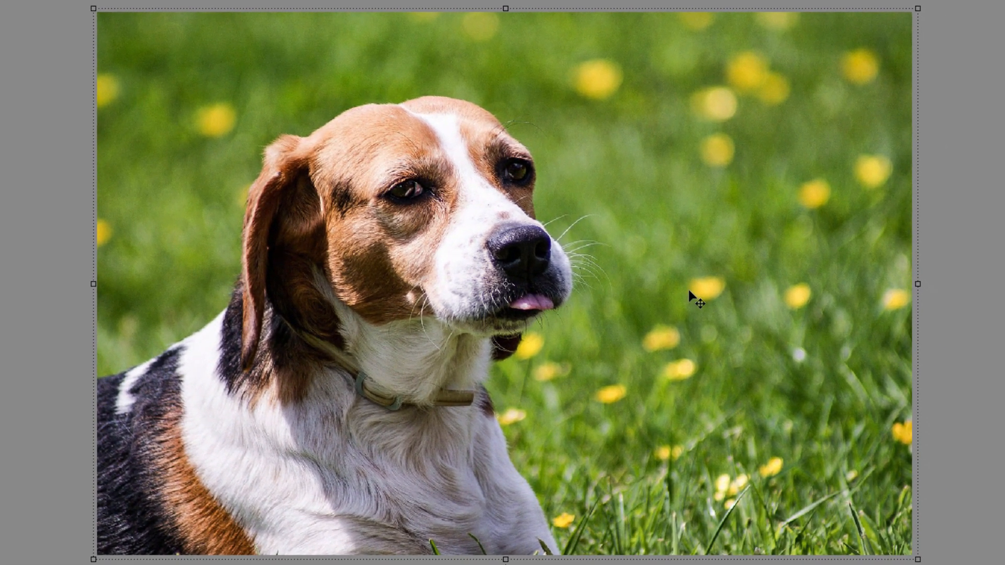
{"action": "key", "text": "ctrl+v"}
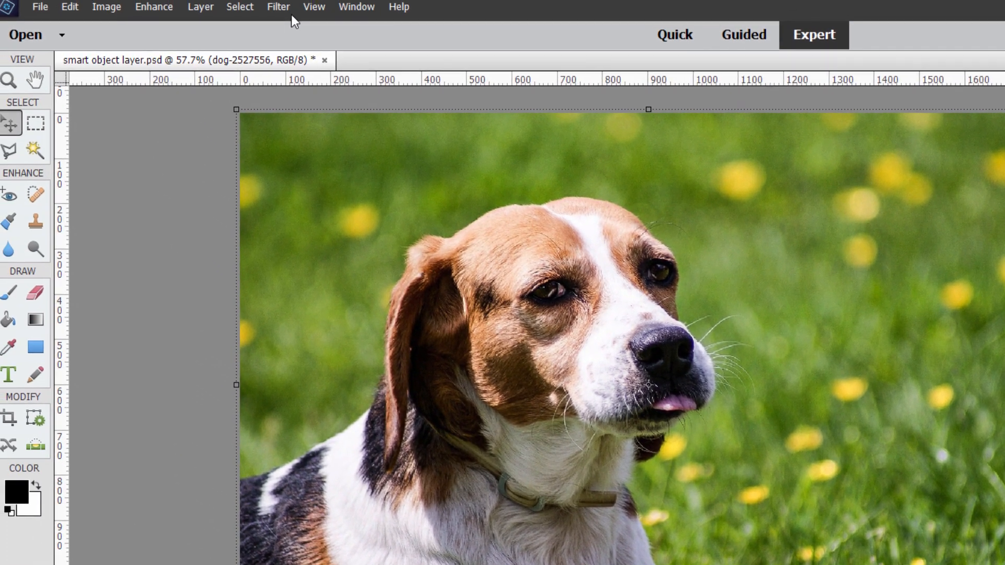
- Add a Gradient Map adjustment layer above the dog layer, using the previous layer to create a clipping mask
{"action": "left_click", "coordinate": [210, 13]}
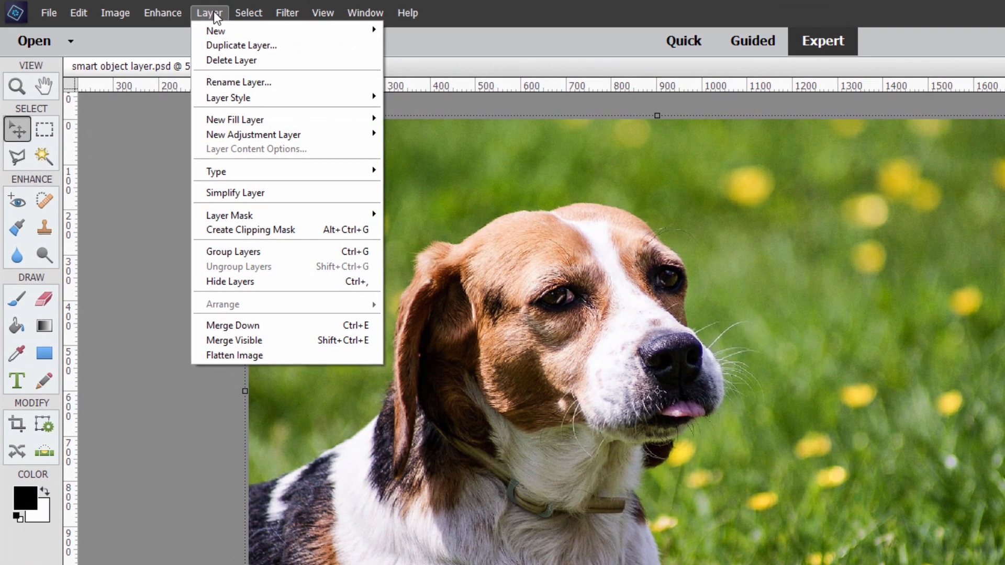
{"action": "mouse_move", "coordinate": [284, 134]}
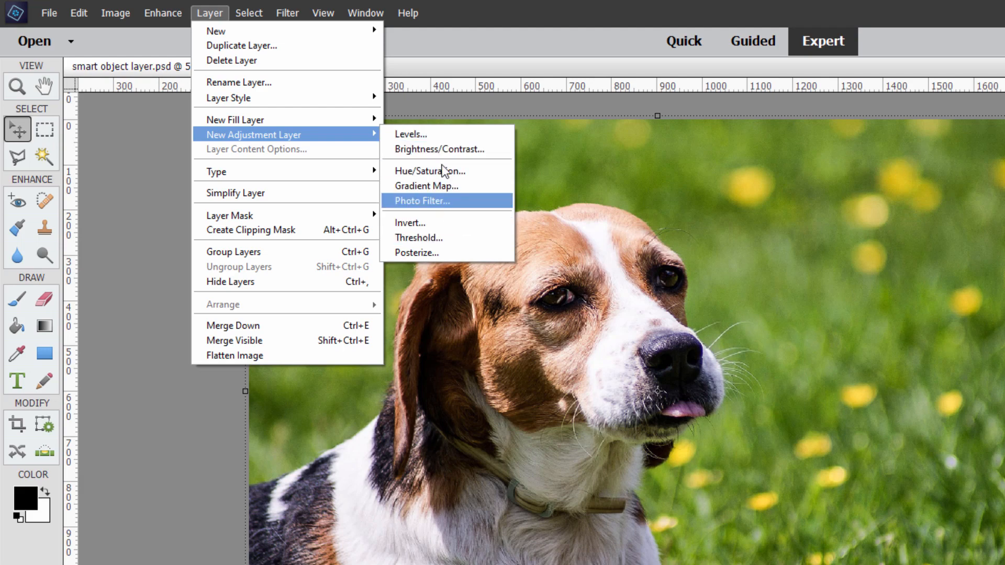
{"action": "left_click", "coordinate": [434, 187]}
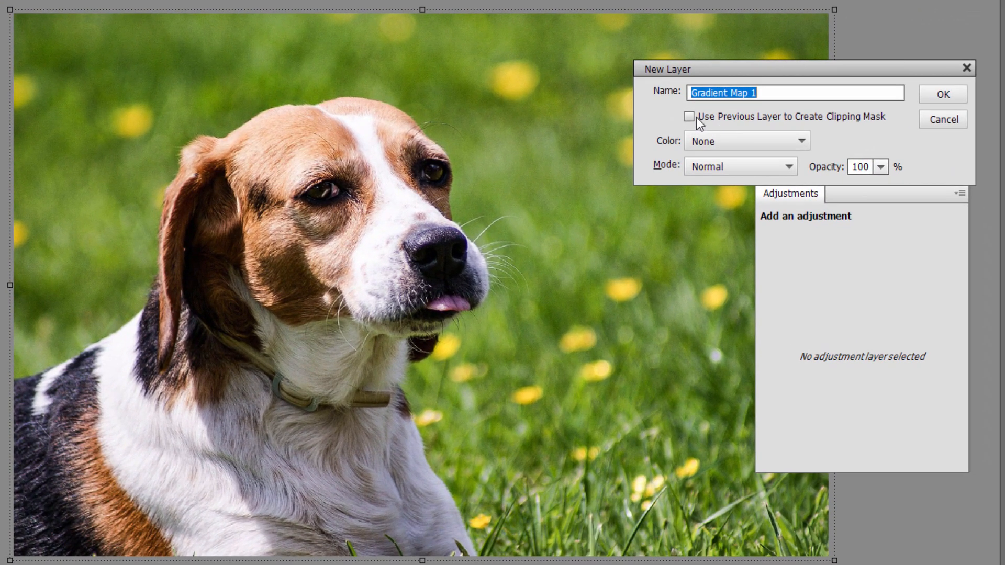
{"action": "left_click", "coordinate": [704, 118]}
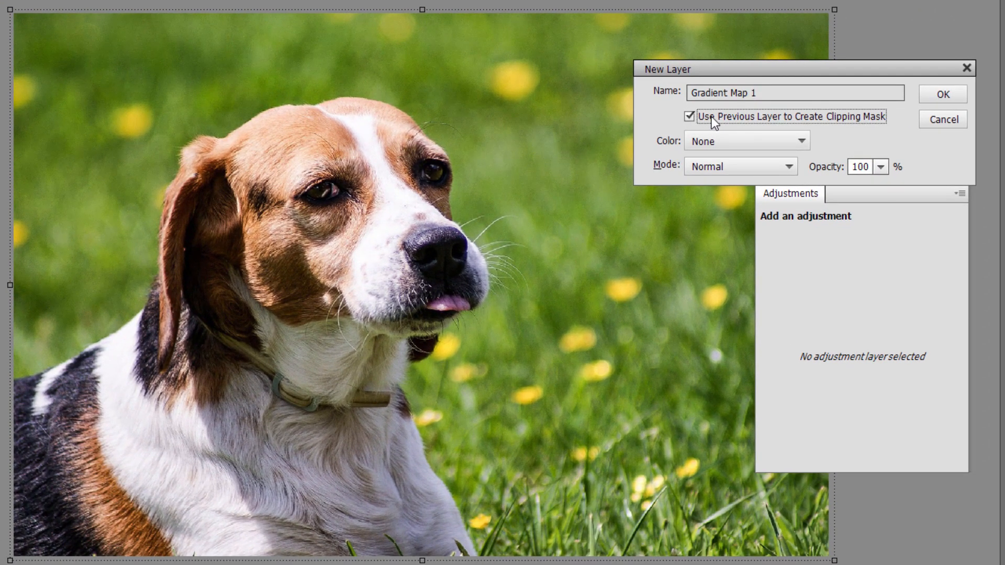
{"action": "left_click", "coordinate": [925, 97]}
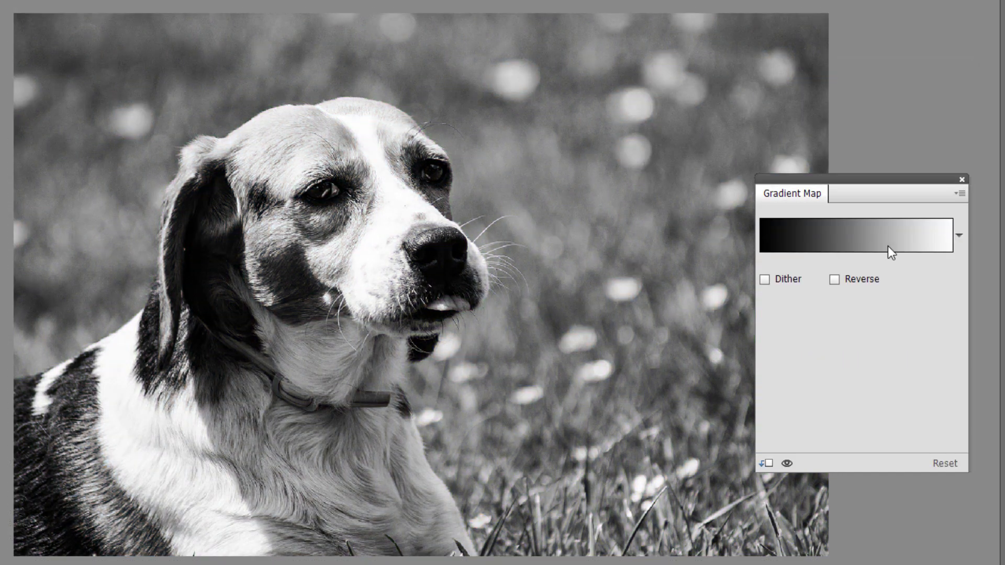
- Set the gradient map to the default violet-to-orange gradient and close its settings
{"action": "left_click", "coordinate": [958, 236]}
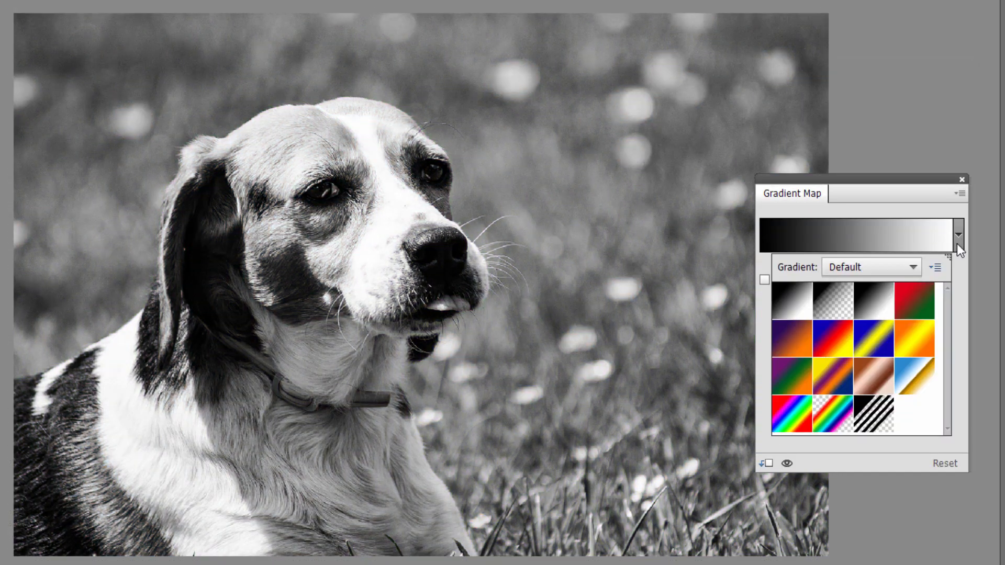
{"action": "left_click", "coordinate": [846, 343]}
{"action": "left_click", "coordinate": [786, 344]}
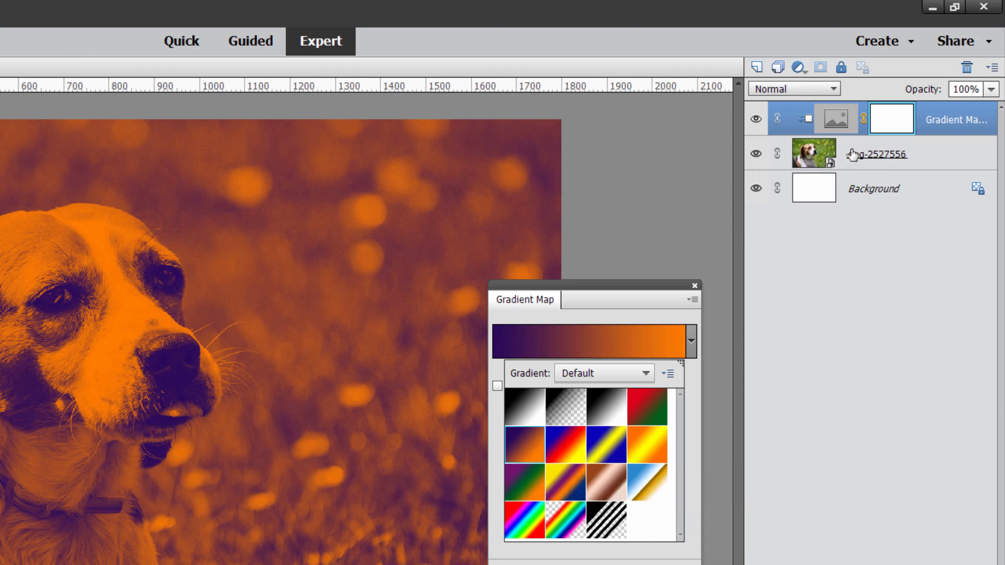
{"action": "left_click", "coordinate": [695, 286]}
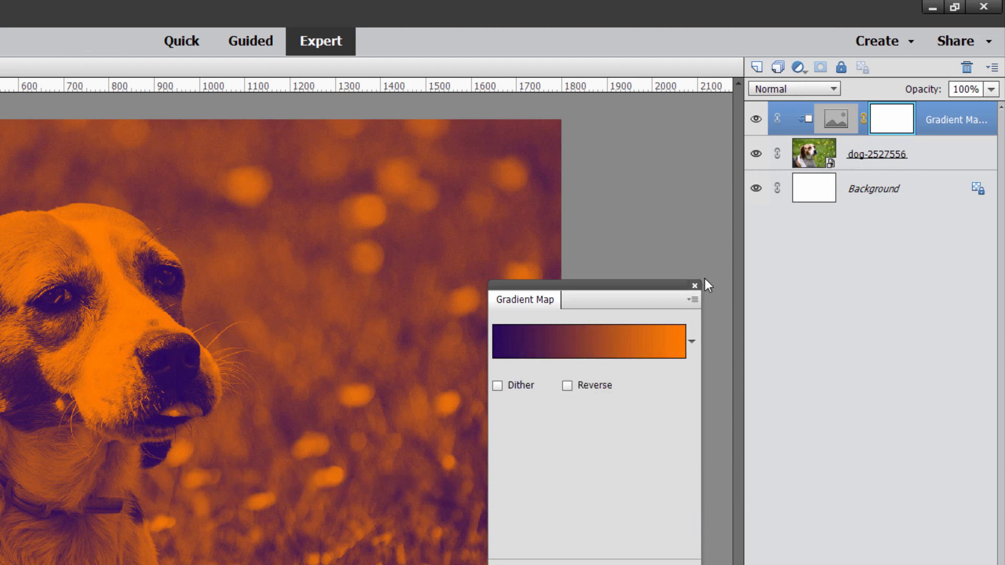
{"action": "left_click", "coordinate": [696, 284]}
- Delete the gradient map adjustment's layer mask and the adjustment layer itself
{"action": "left_click", "coordinate": [966, 70]}
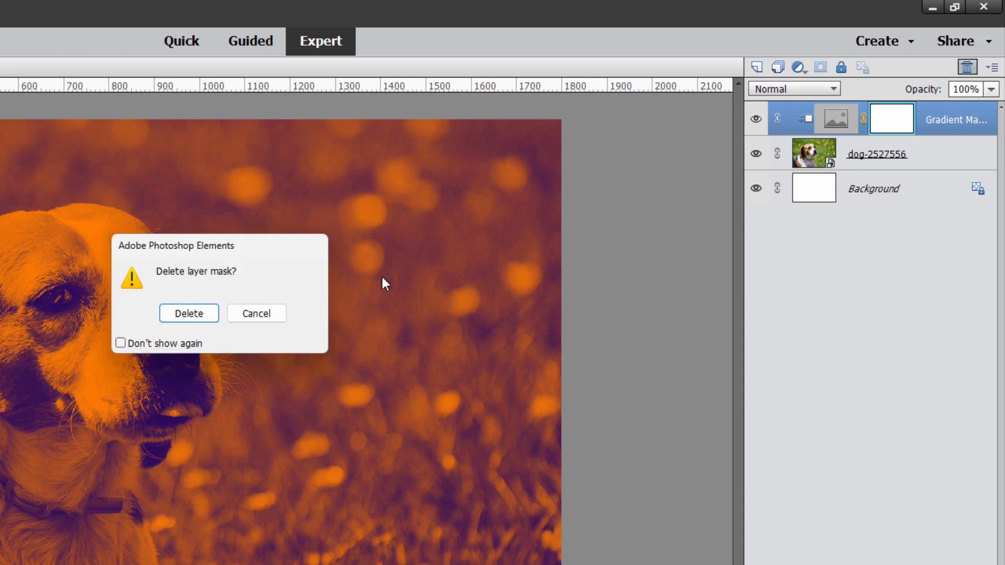
{"action": "left_click", "coordinate": [208, 316]}
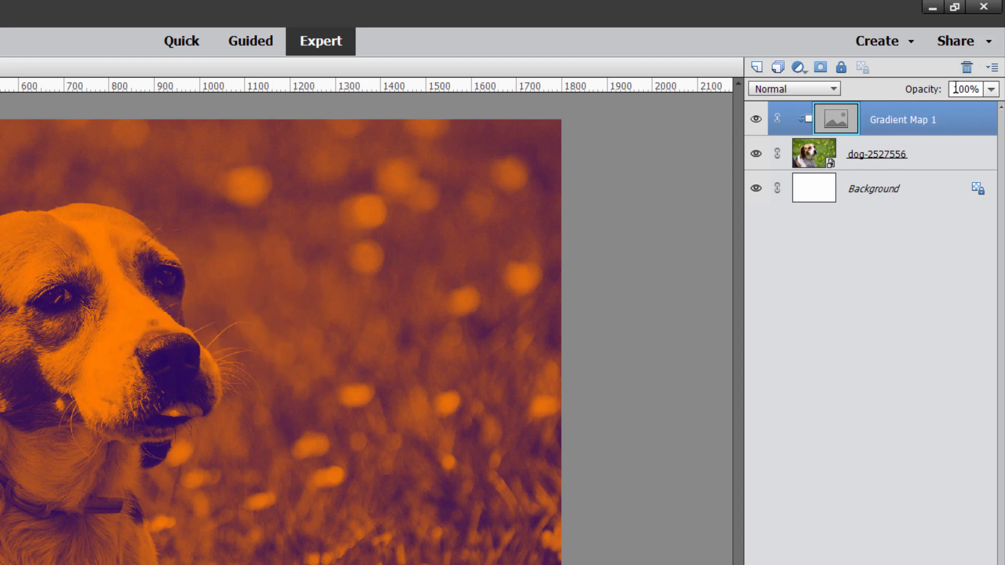
{"action": "left_click", "coordinate": [967, 67]}
{"action": "left_click", "coordinate": [174, 313]}
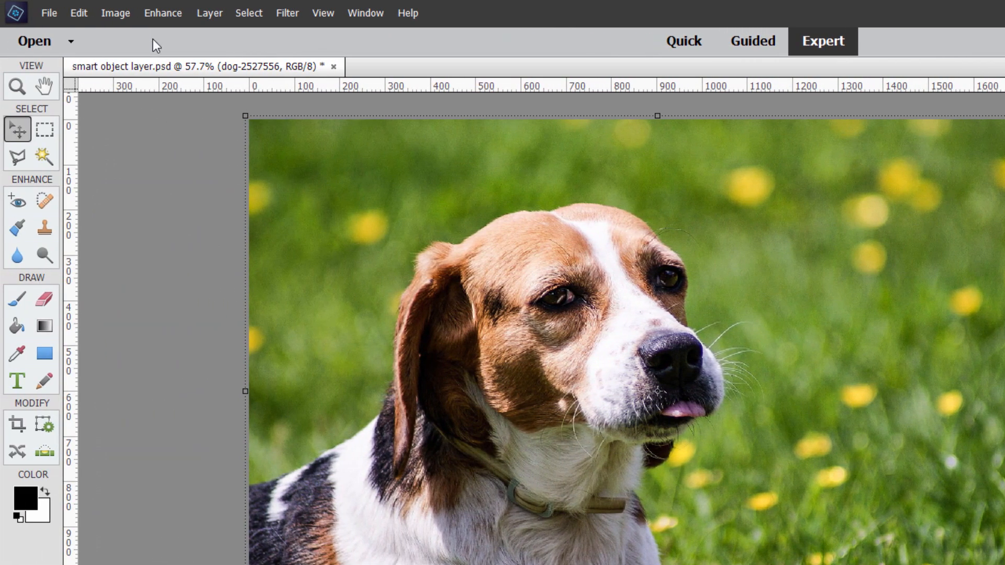
- Try to adjust the hue and saturation of the dog smart layer, declining to simplify it
{"action": "left_click", "coordinate": [125, 14]}
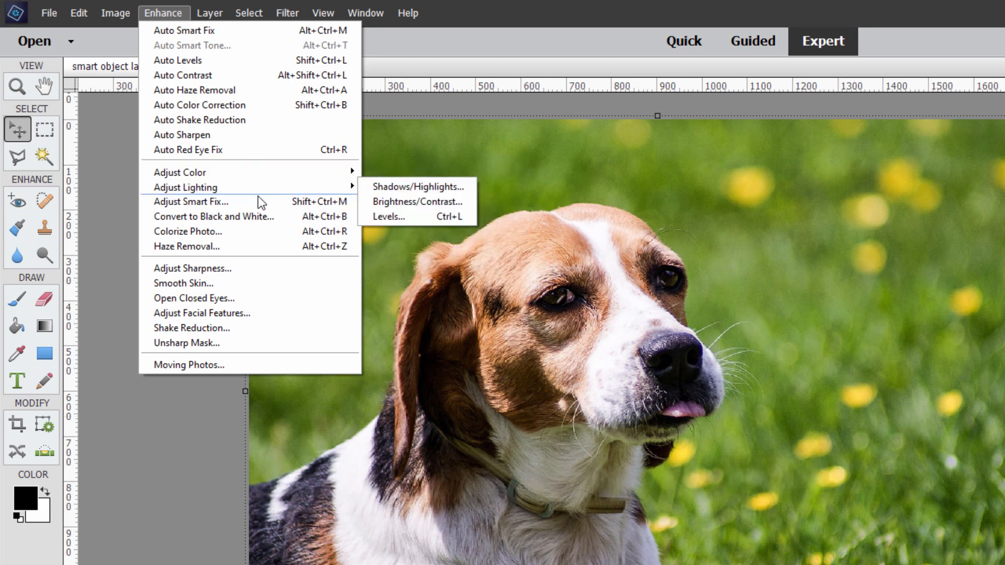
{"action": "mouse_move", "coordinate": [255, 175]}
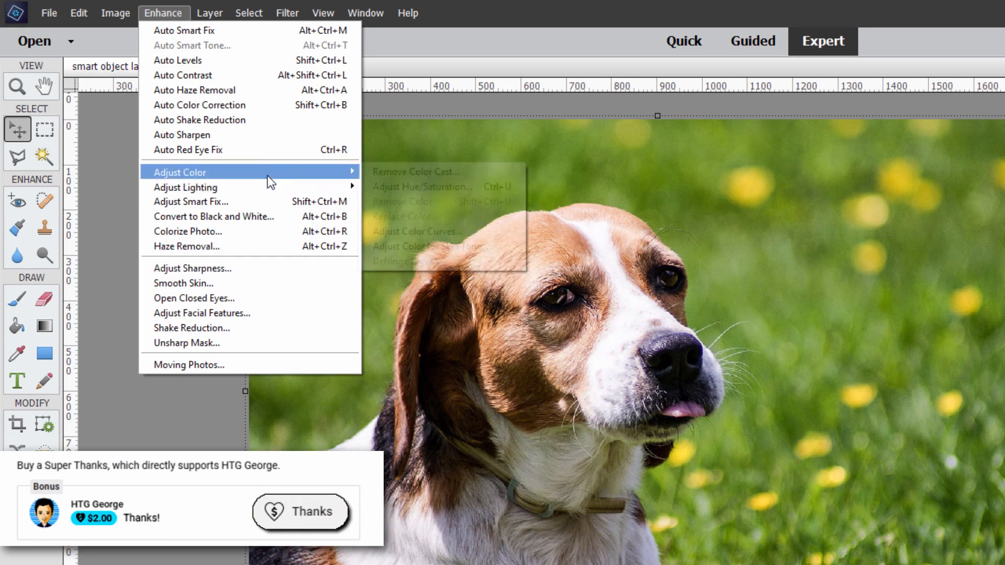
{"action": "left_click", "coordinate": [476, 188]}
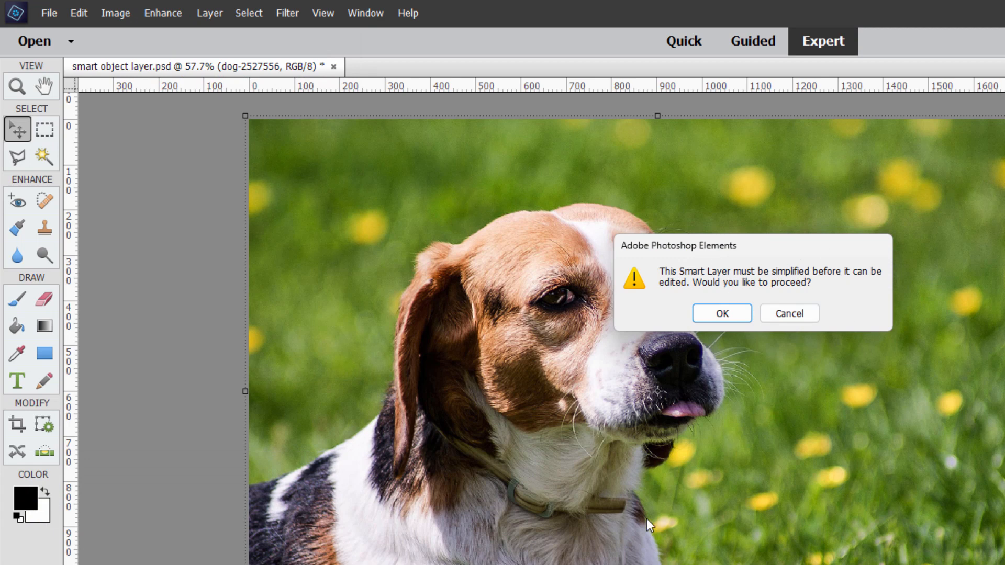
{"action": "key", "text": "Escape"}
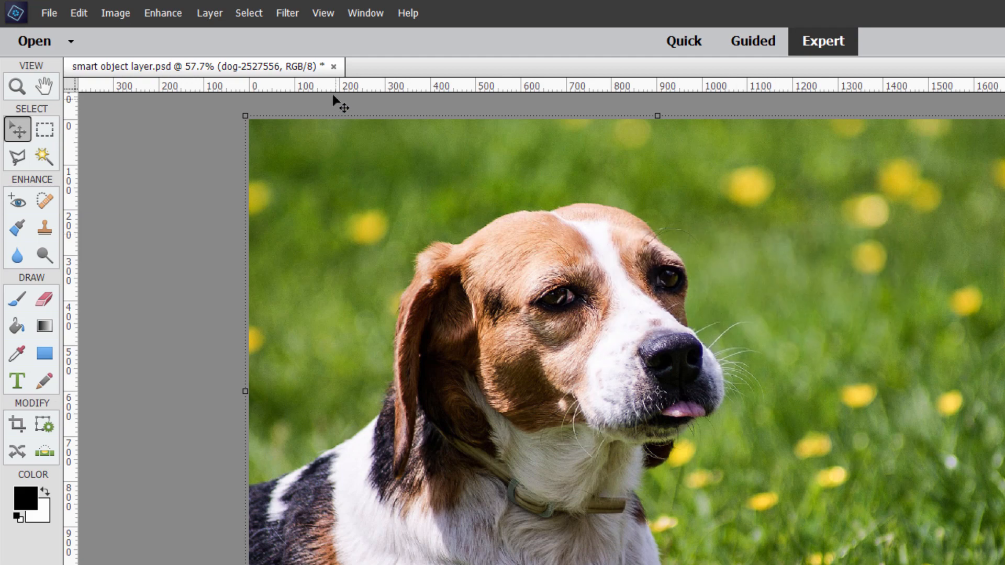
{"action": "left_click", "coordinate": [282, 13]}
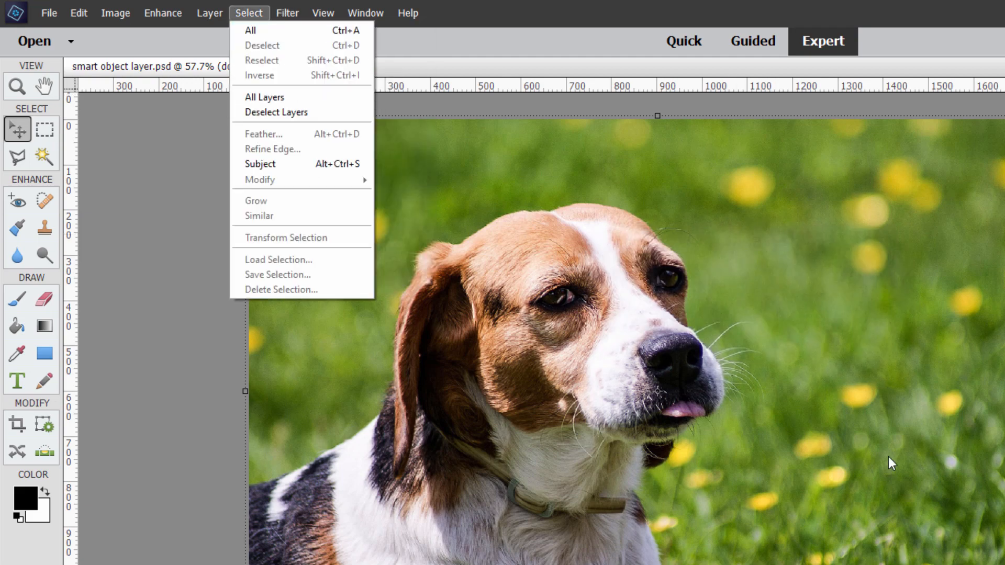
{"action": "mouse_move", "coordinate": [161, 18]}
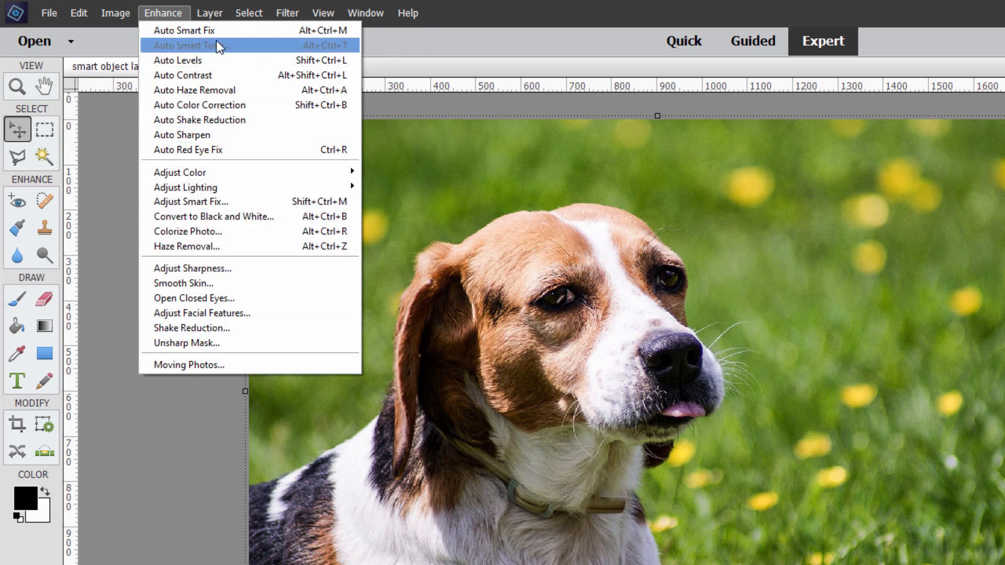
{"action": "left_click", "coordinate": [212, 15]}
{"action": "left_click", "coordinate": [213, 17]}
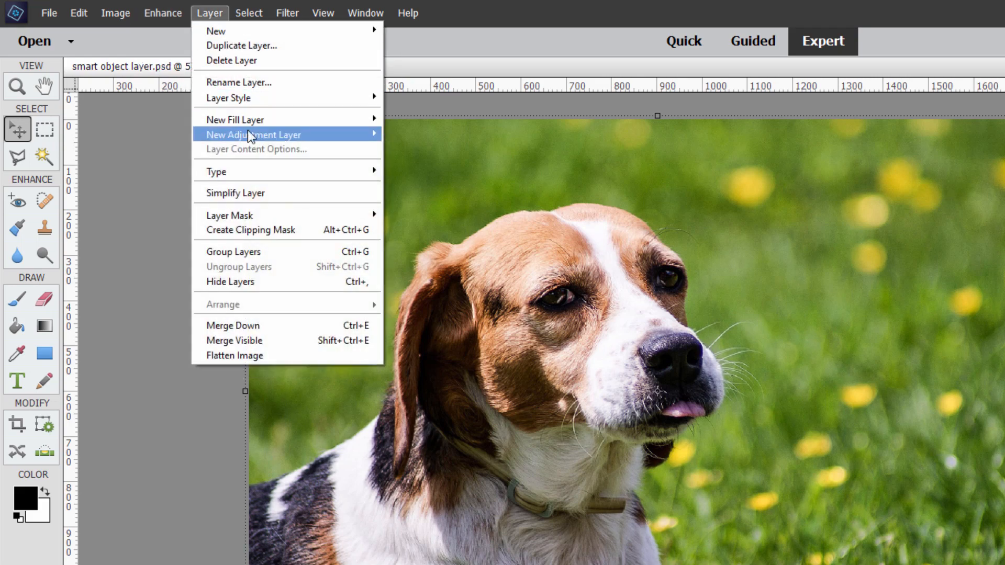
{"action": "mouse_move", "coordinate": [252, 137]}
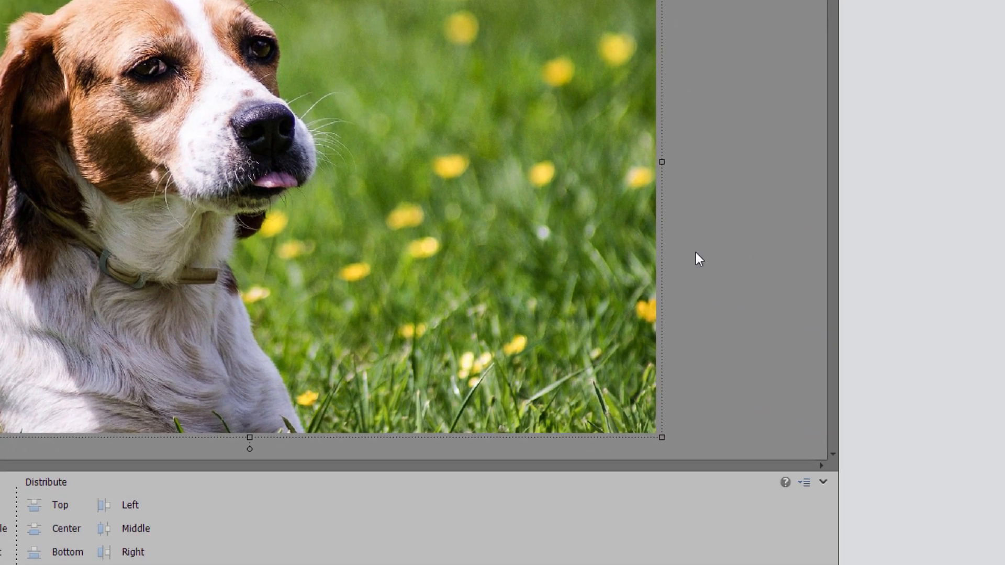
- Examine the layers generated by the sketch-style effect on the dog photo, and undo the effect
{"action": "left_click", "coordinate": [782, 542]}
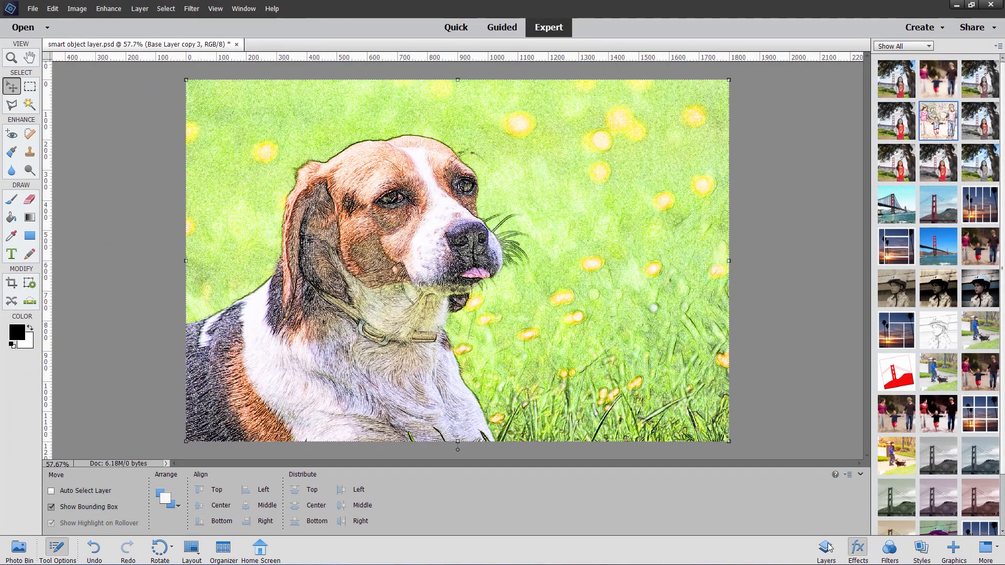
{"action": "left_click", "coordinate": [821, 553]}
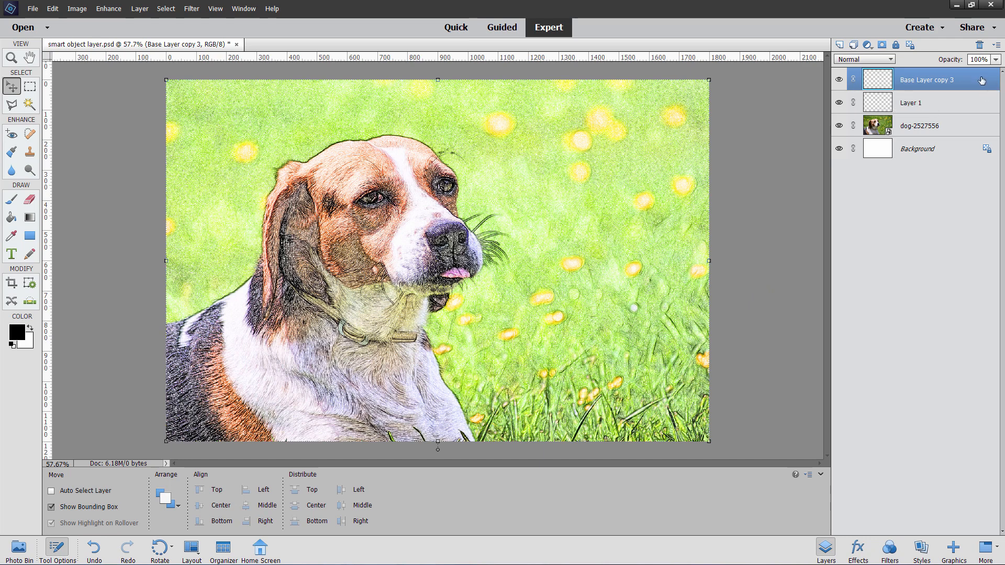
{"action": "key", "text": "ctrl+z"}
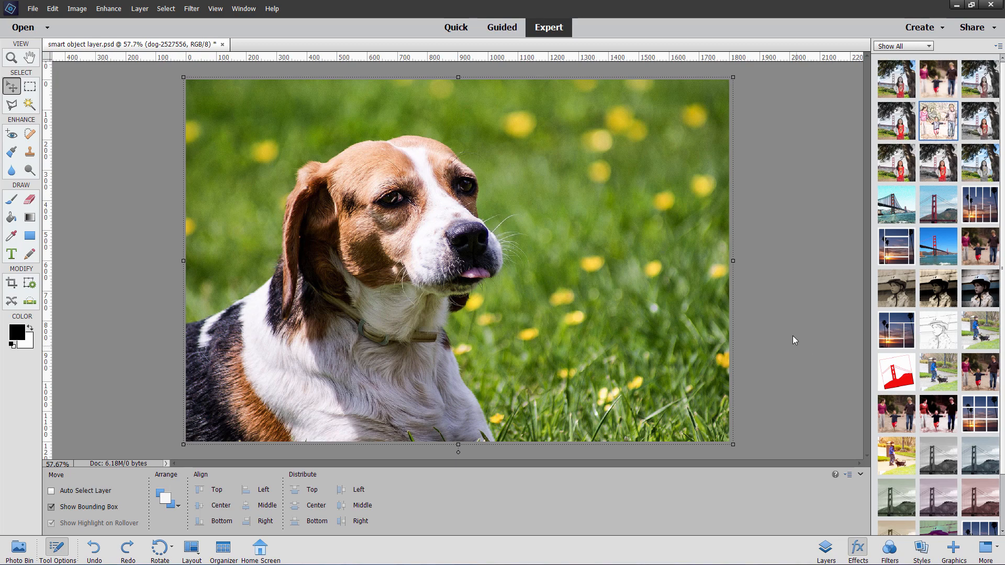
- Try to apply the Paint Daubs filter to the dog smart layer, declining to simplify it
{"action": "left_click", "coordinate": [886, 548]}
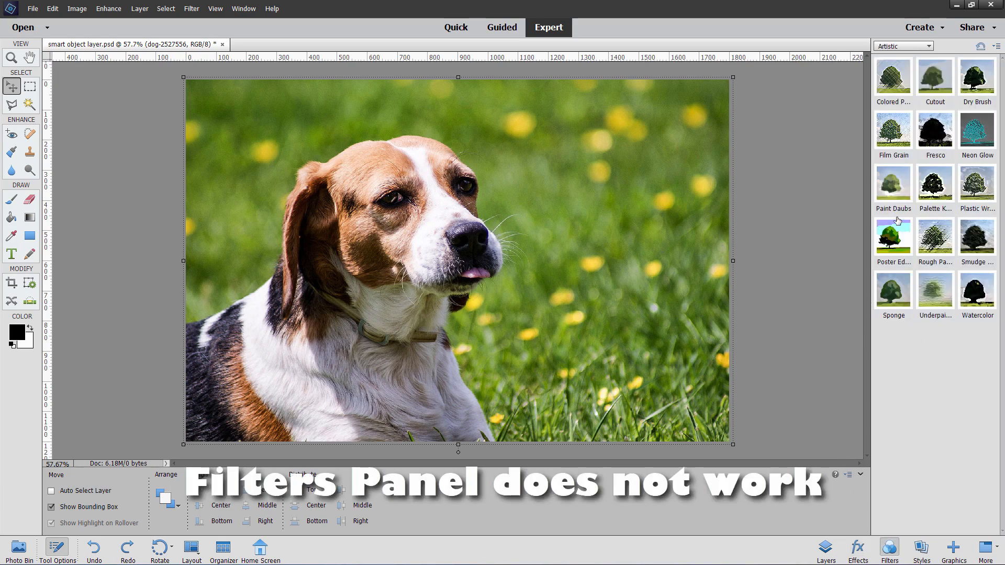
{"action": "left_click", "coordinate": [897, 193]}
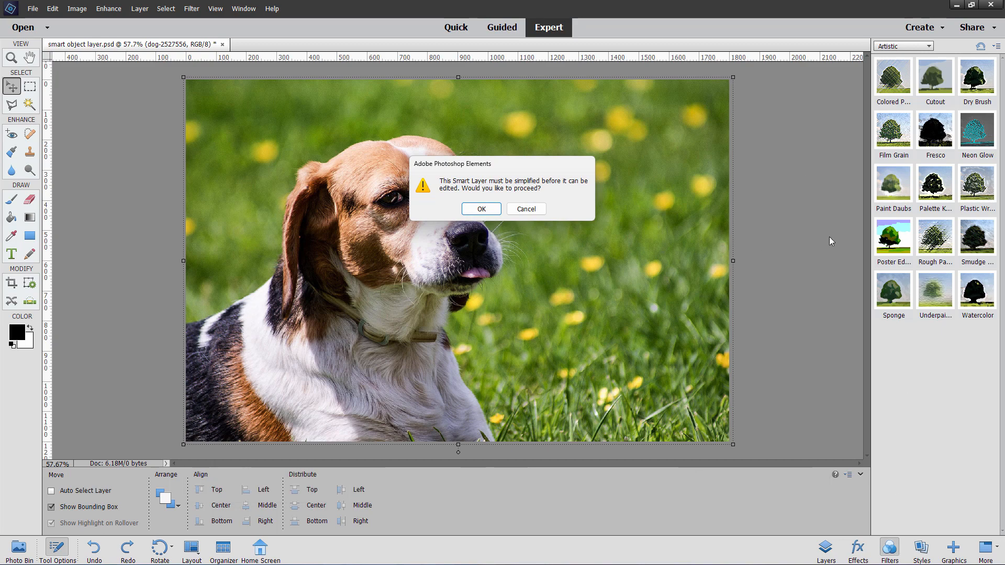
{"action": "left_click", "coordinate": [526, 209]}
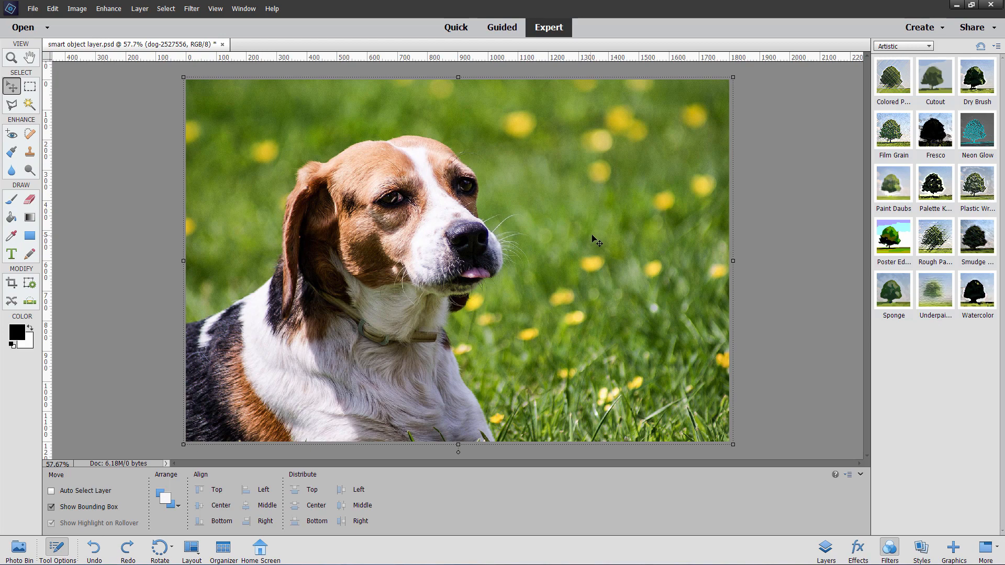
- Apply the first style of the Bevels category to the dog smart layer
{"action": "left_click", "coordinate": [922, 546]}
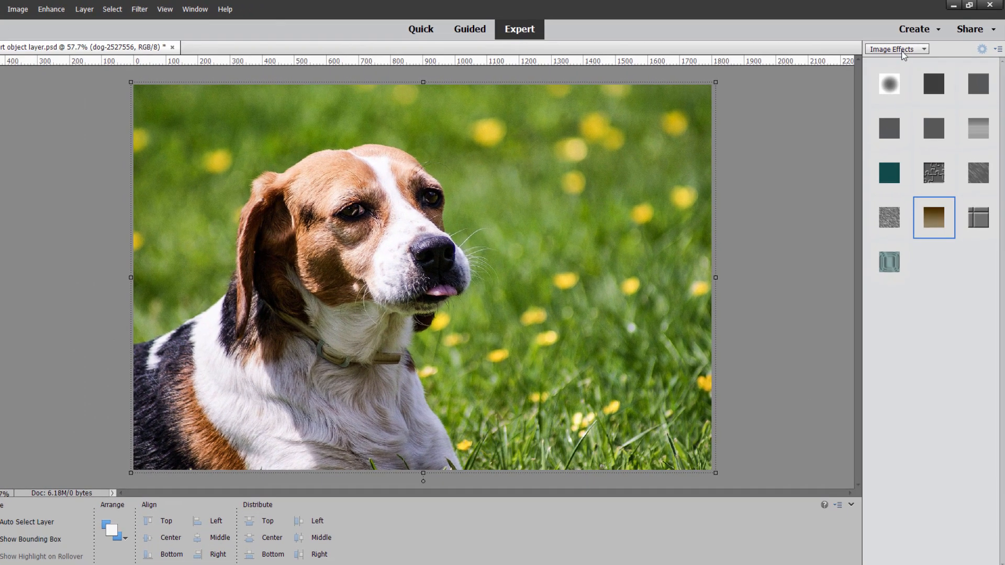
{"action": "left_click", "coordinate": [908, 47]}
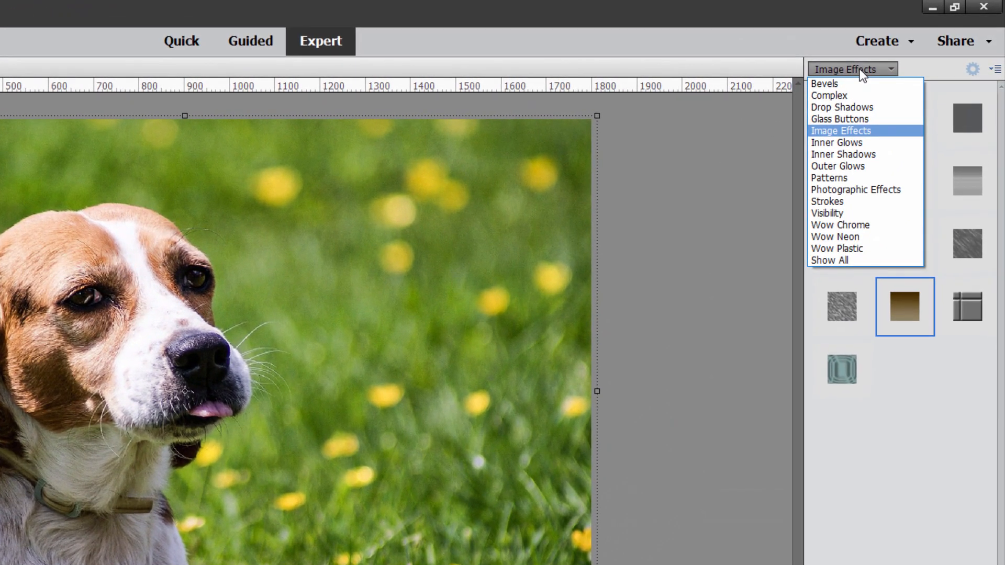
{"action": "left_click", "coordinate": [851, 84]}
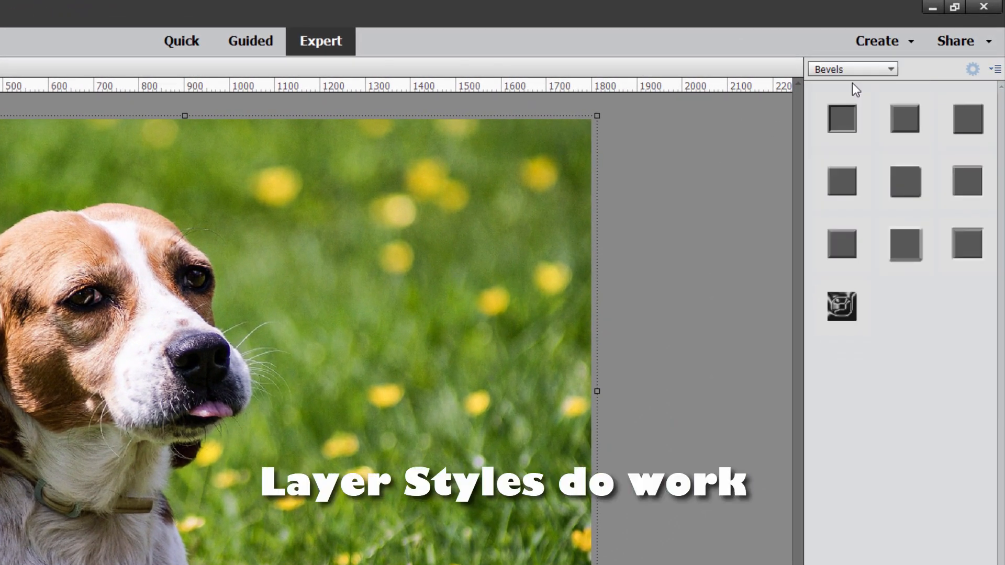
{"action": "left_click", "coordinate": [842, 126]}
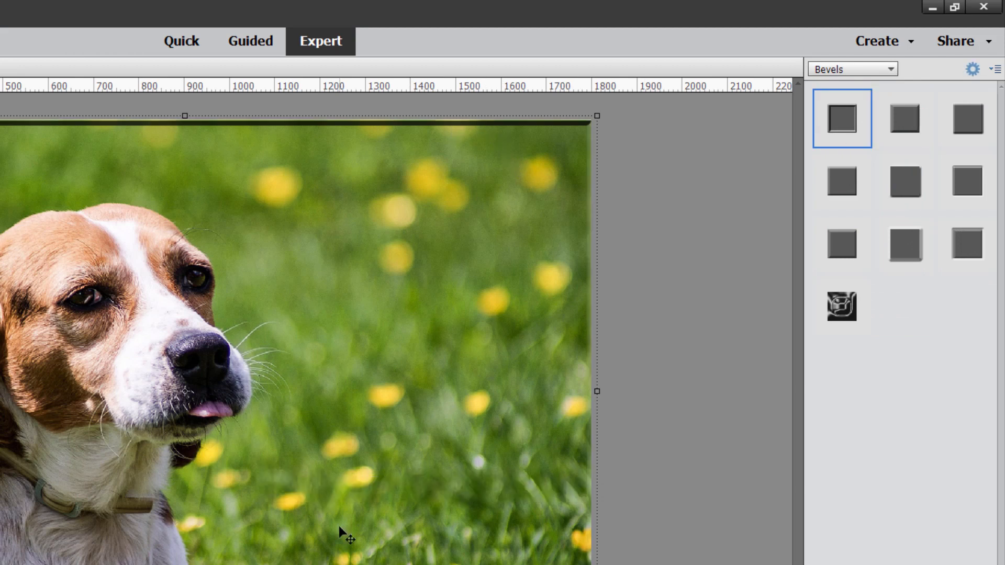
- Review the dog layer's bevel style settings, cancel them without changes, and undo the bevel
{"action": "key", "text": "F11"}
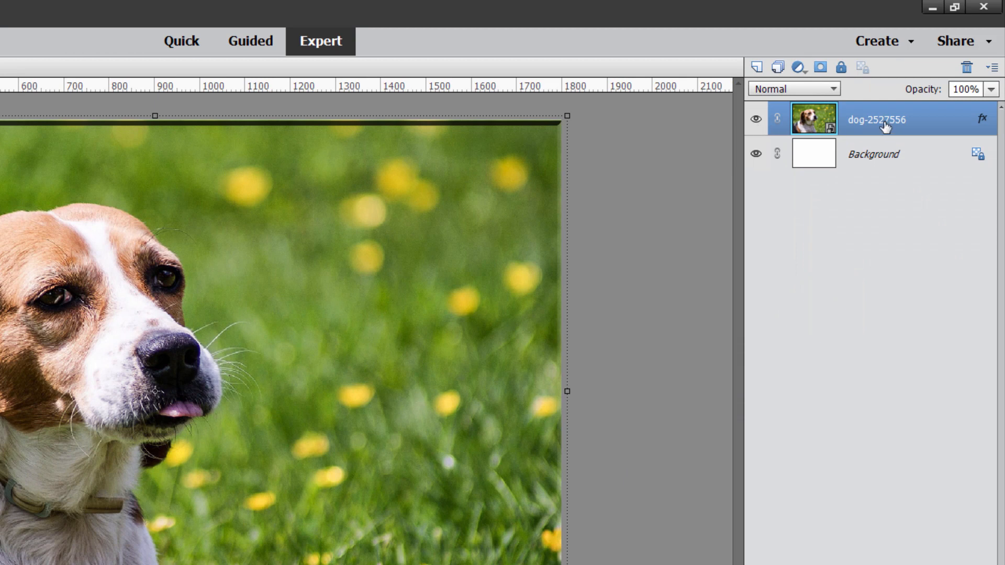
{"action": "double_click", "coordinate": [983, 120]}
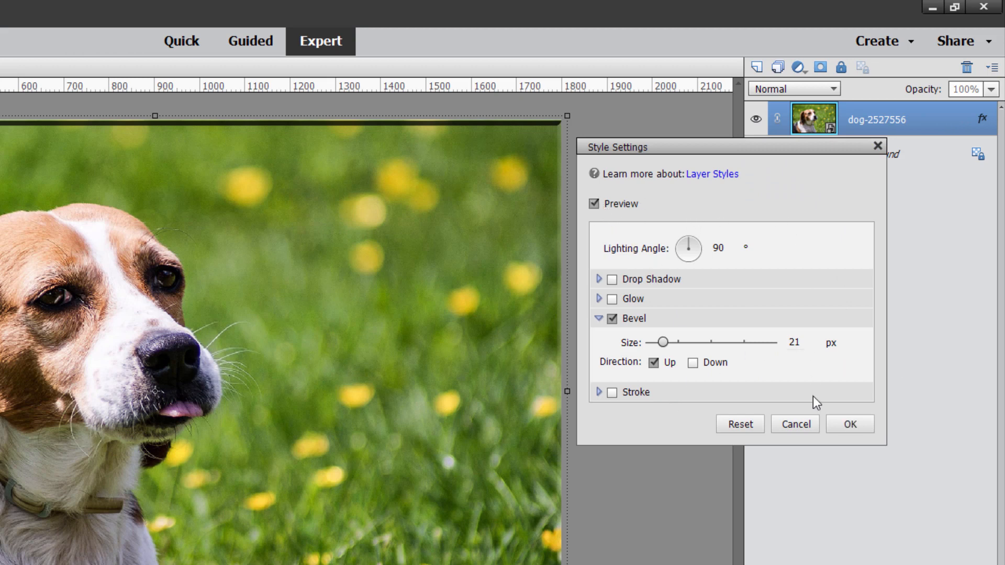
{"action": "left_click", "coordinate": [795, 424]}
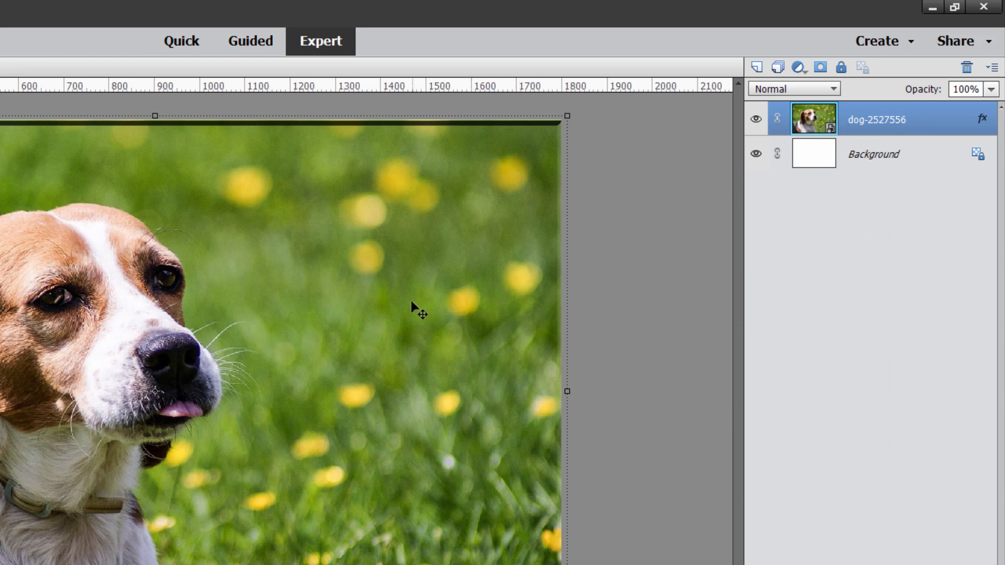
{"action": "key", "text": "ctrl+z"}
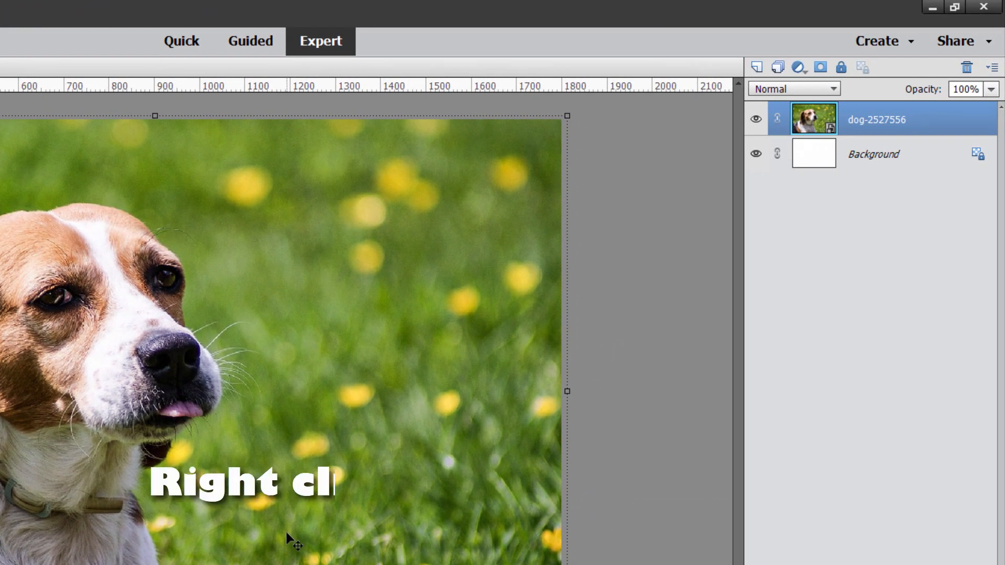
- Try once more to apply an artistic filter to the dog smart layer, declining to simplify it
{"action": "right_click", "coordinate": [863, 122]}
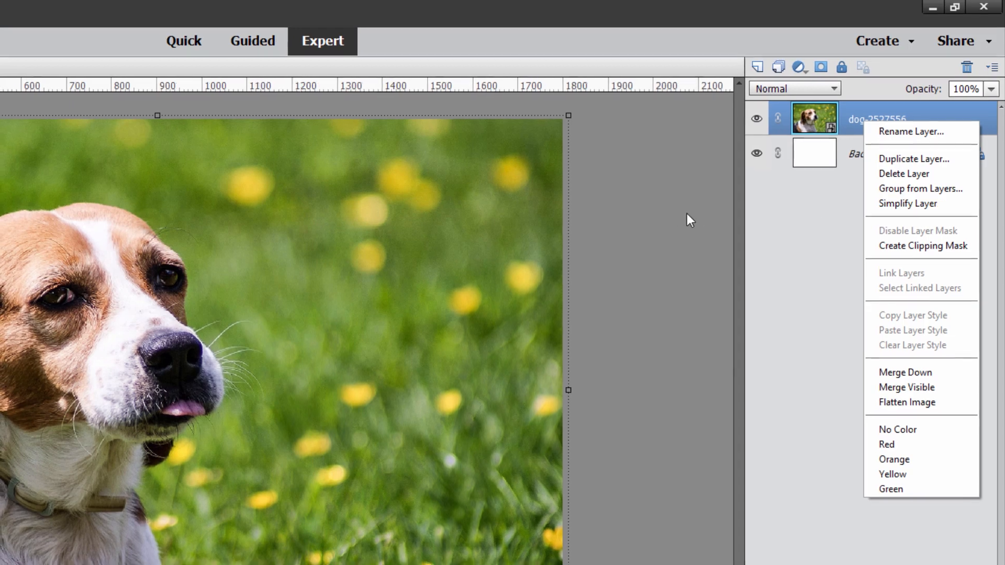
{"action": "left_click", "coordinate": [586, 212]}
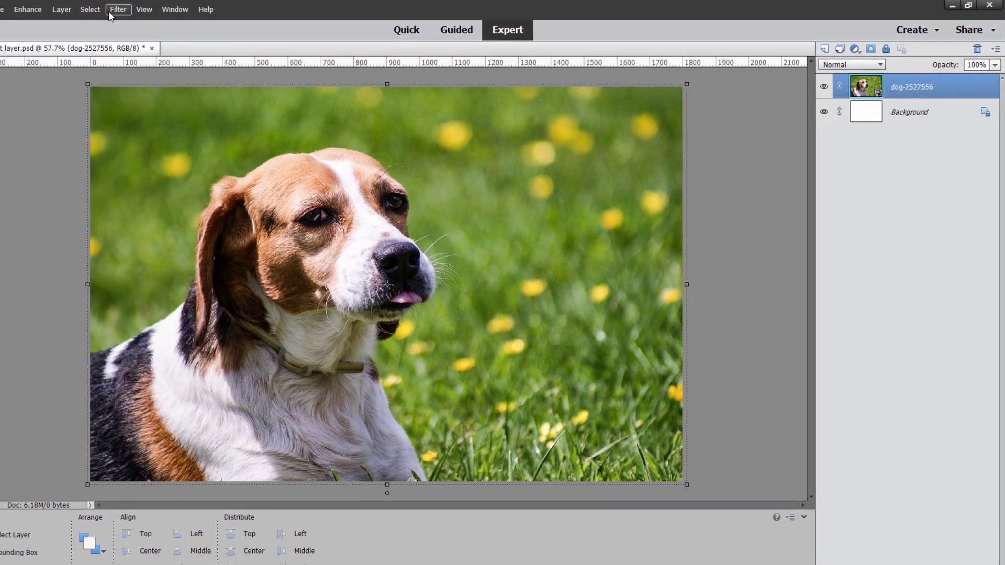
{"action": "left_click", "coordinate": [108, 11]}
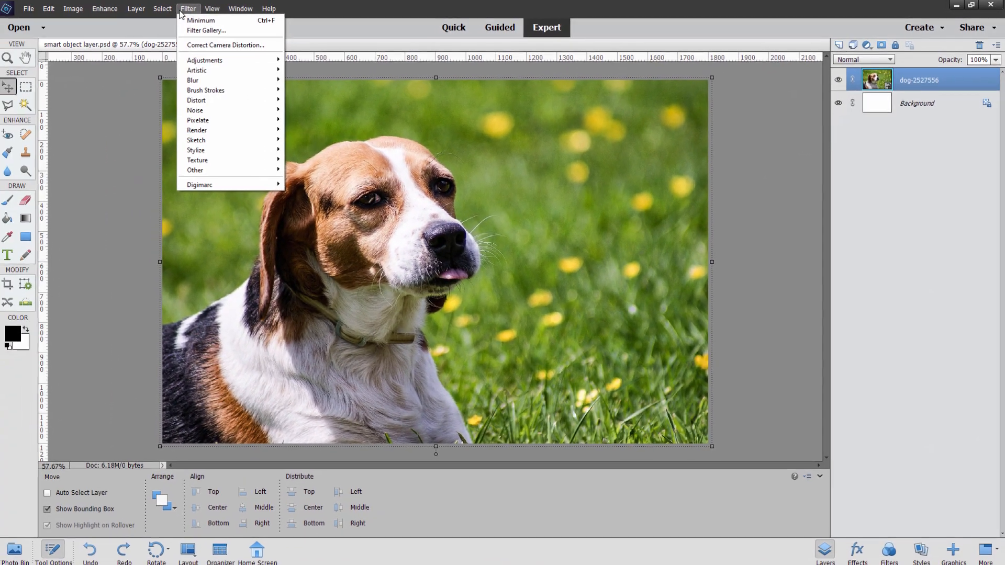
{"action": "mouse_move", "coordinate": [142, 76]}
{"action": "left_click", "coordinate": [263, 76]}
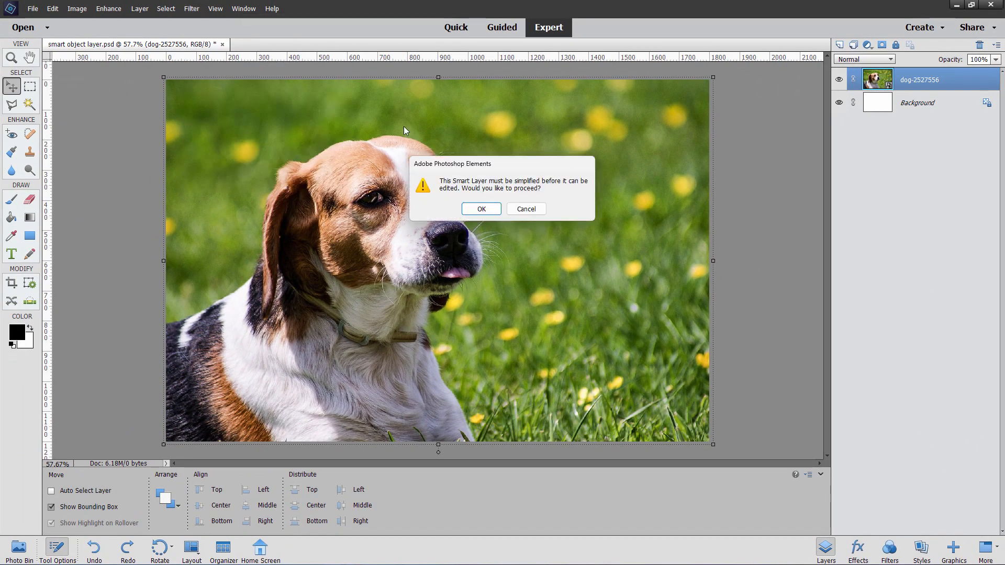
{"action": "left_click", "coordinate": [540, 213]}
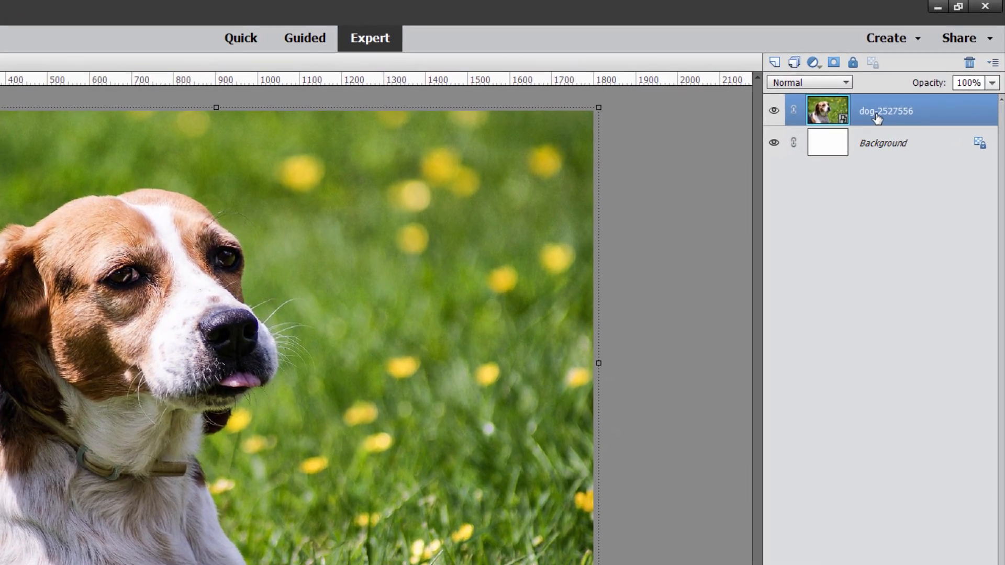
- Simplify the dog smart layer into a regular layer and duplicate it under the default name
{"action": "right_click", "coordinate": [877, 117]}
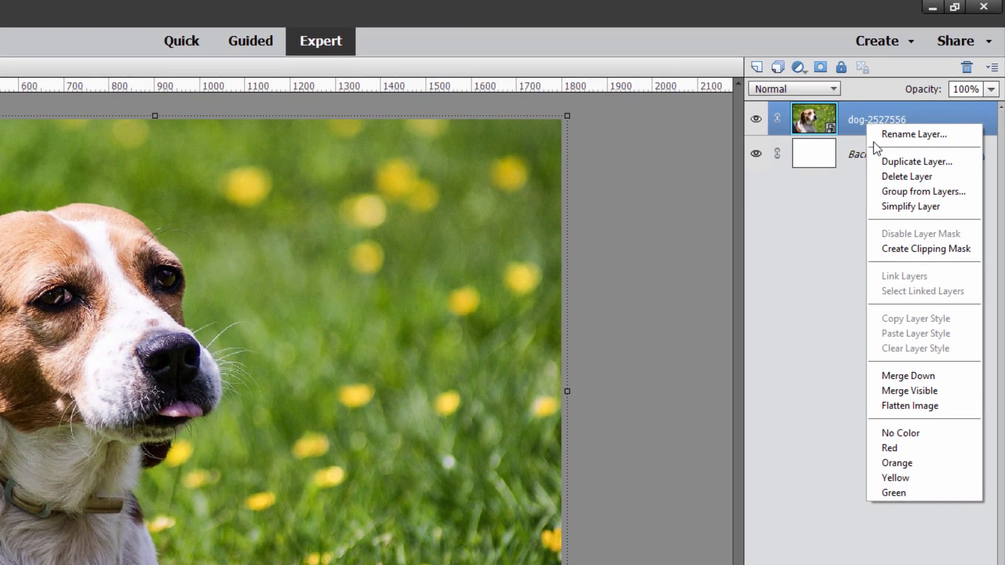
{"action": "left_click", "coordinate": [890, 206]}
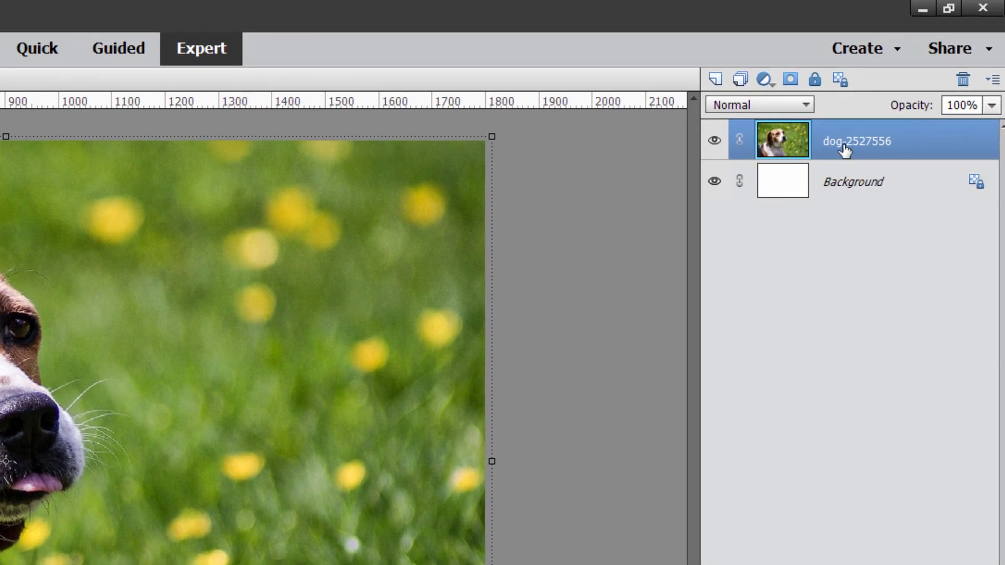
{"action": "right_click", "coordinate": [850, 134]}
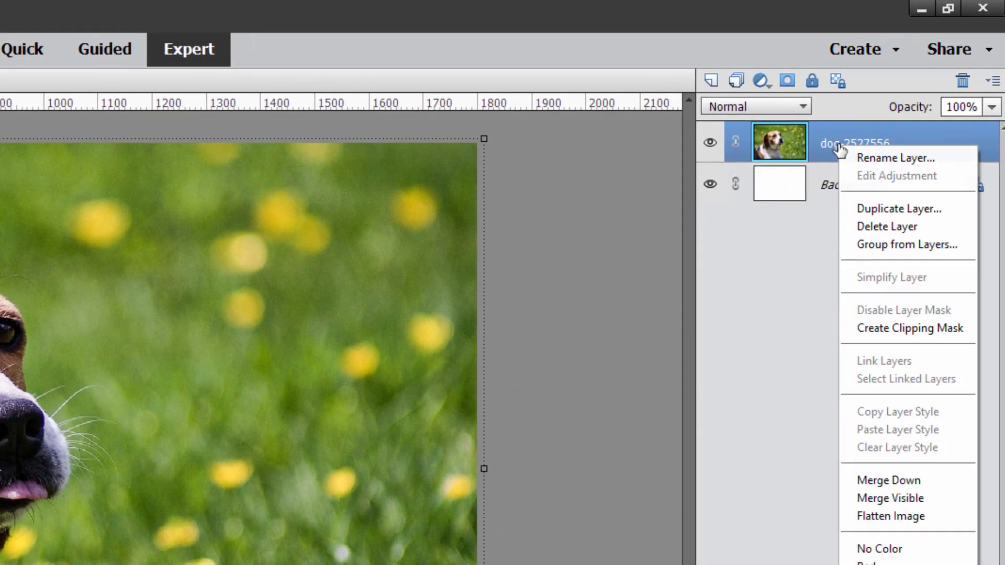
{"action": "left_click", "coordinate": [873, 210]}
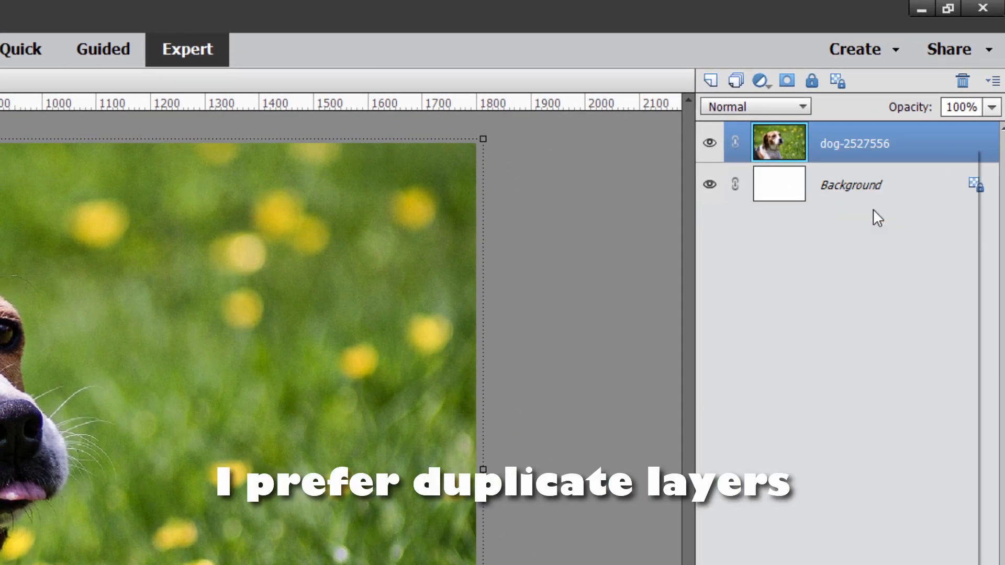
{"action": "left_click", "coordinate": [290, 309]}
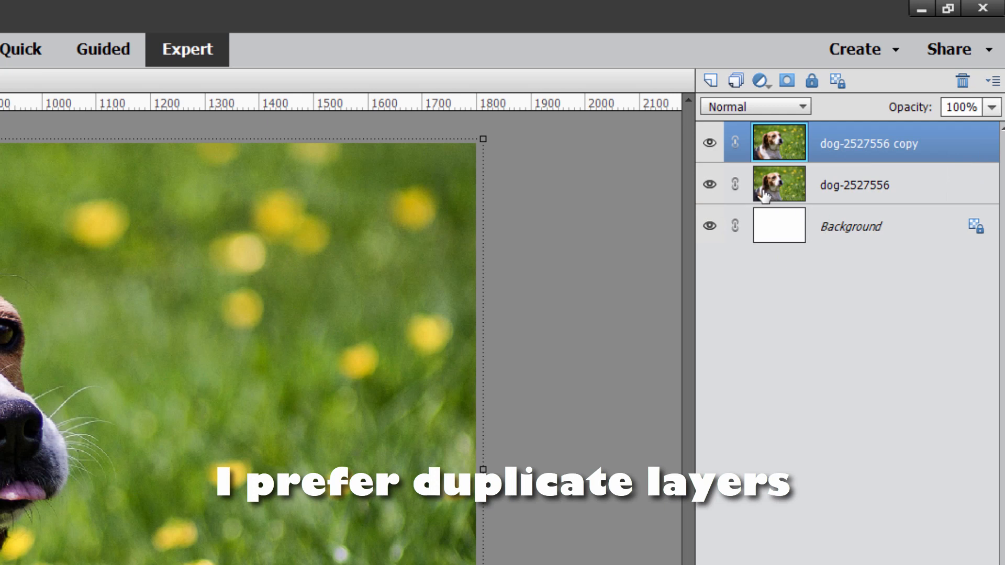
- Hide the original dog layer and make its copy the active layer
{"action": "left_click", "coordinate": [710, 185]}
{"action": "left_click", "coordinate": [851, 194]}
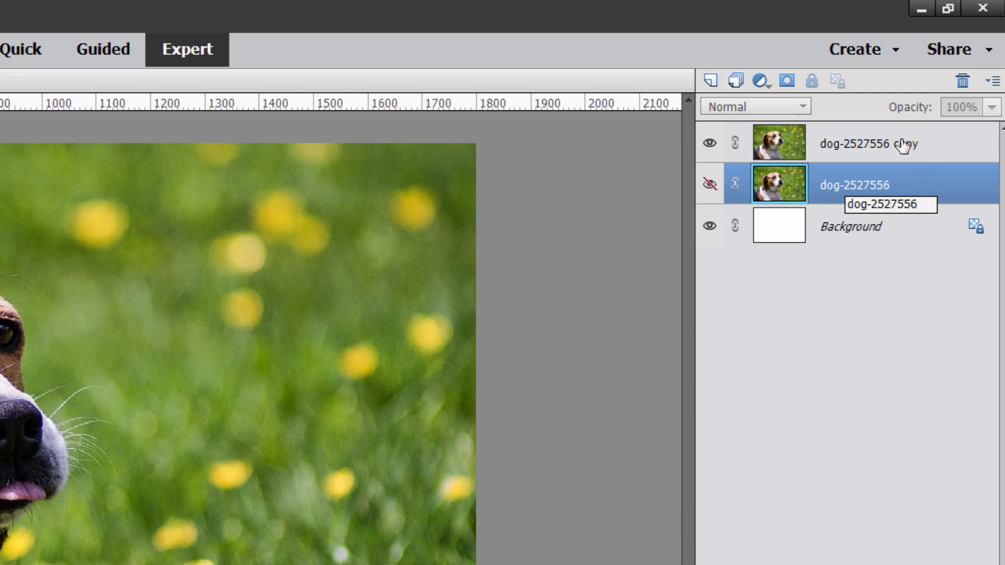
{"action": "left_click", "coordinate": [883, 138]}
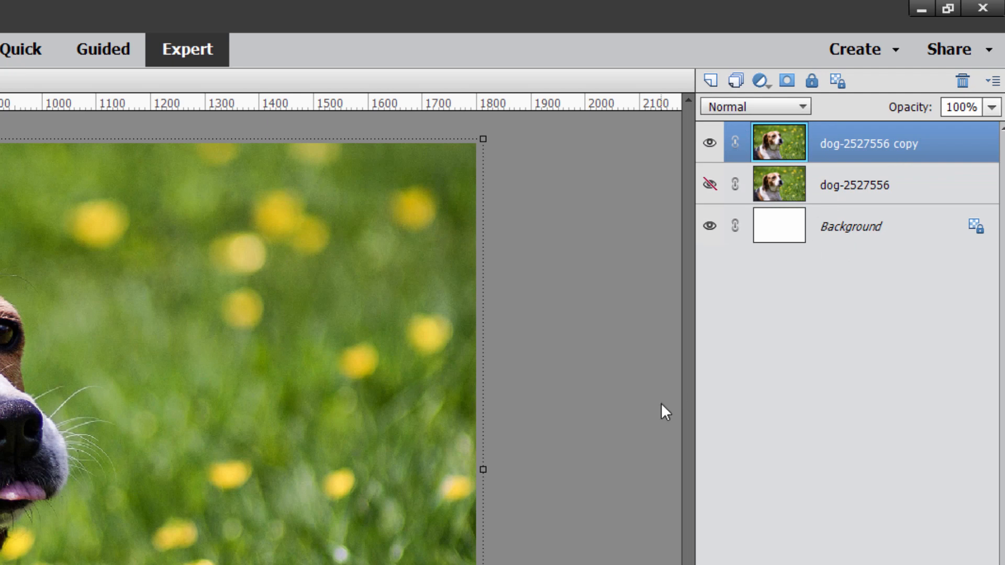
{"action": "right_click", "coordinate": [837, 157]}
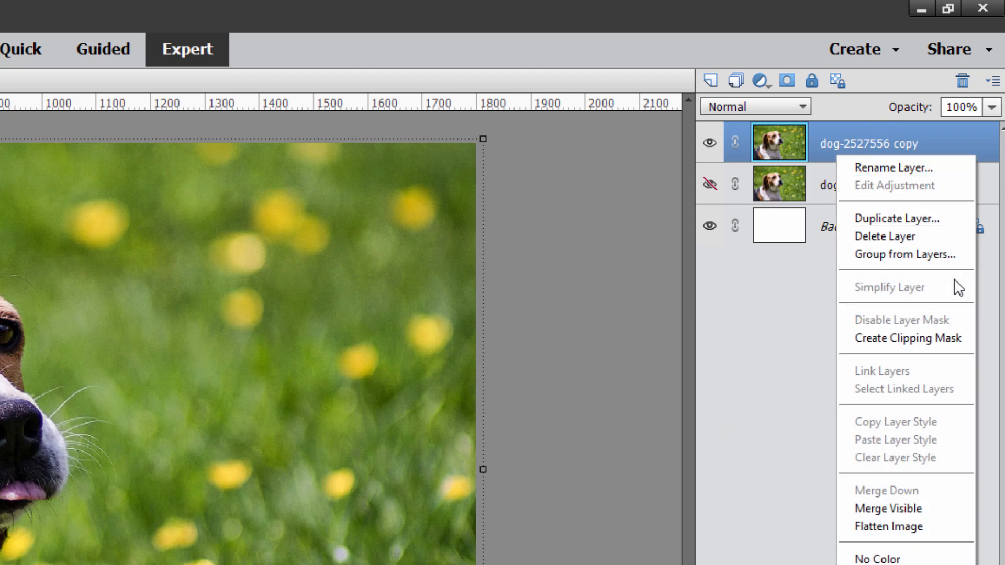
{"action": "left_click", "coordinate": [767, 276]}
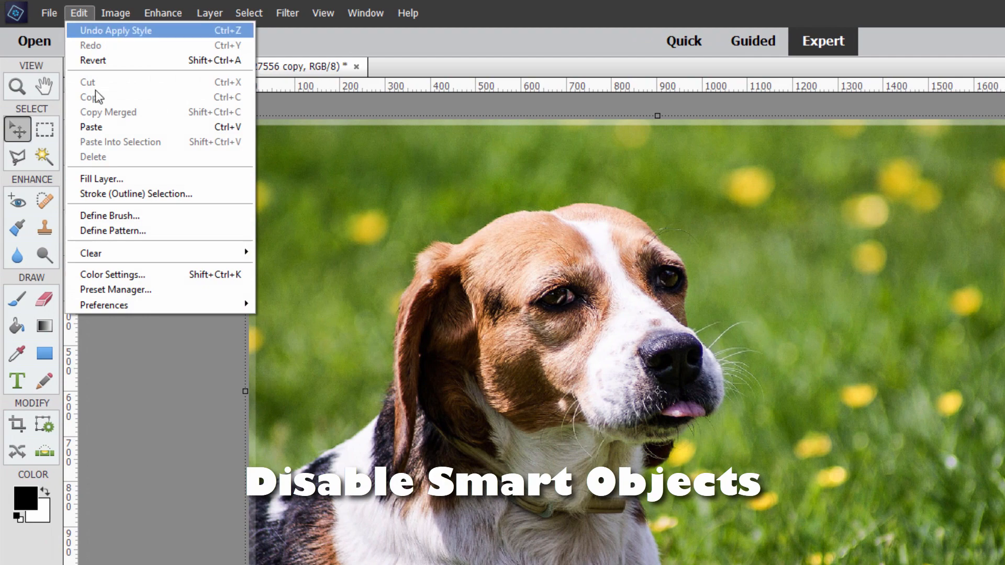
- Try the Disable Smart Objects option in the General preferences, clear it again, and cancel the dialog
{"action": "mouse_move", "coordinate": [168, 306]}
{"action": "left_click", "coordinate": [317, 306]}
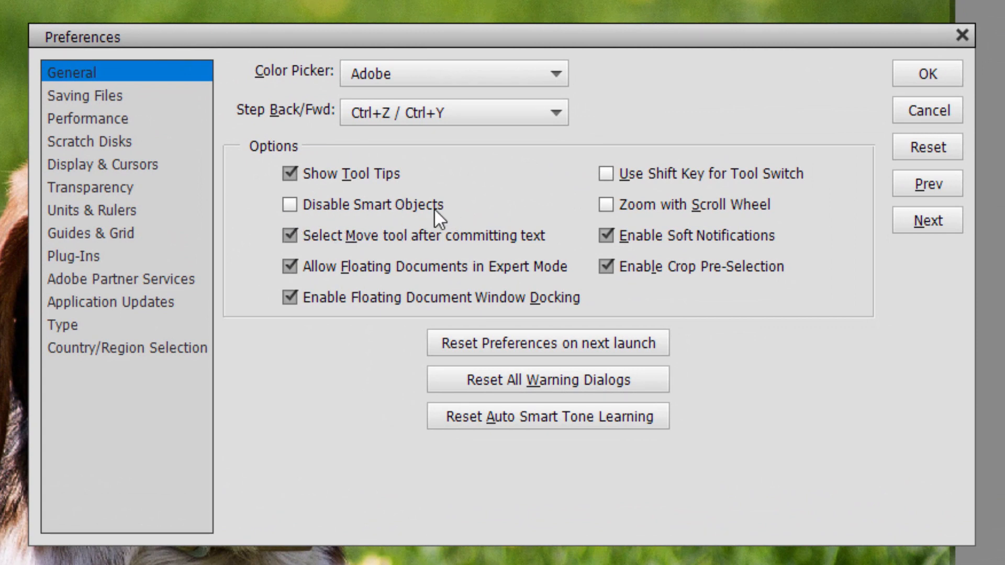
{"action": "left_click", "coordinate": [289, 203]}
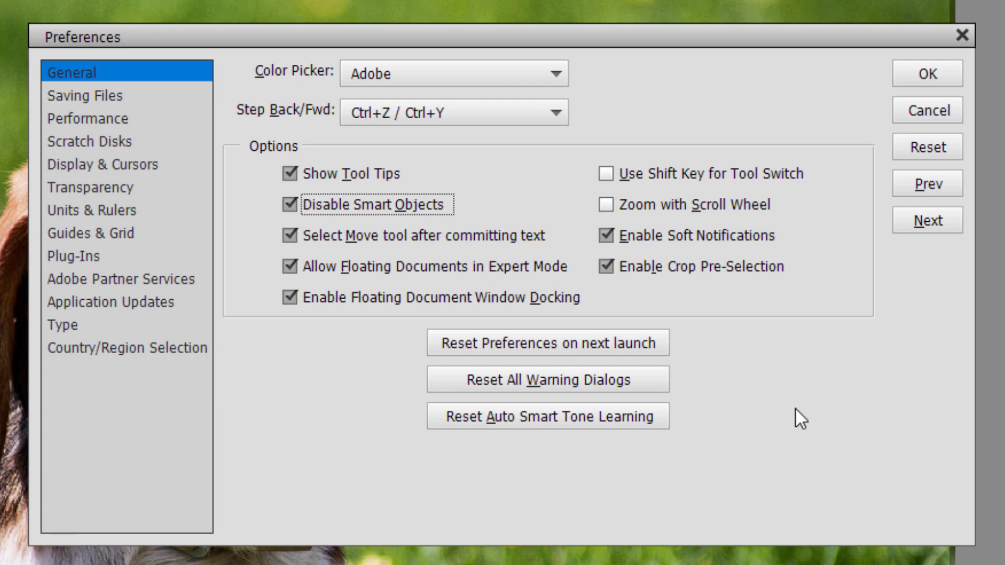
{"action": "left_click", "coordinate": [290, 204]}
{"action": "left_click", "coordinate": [932, 111]}
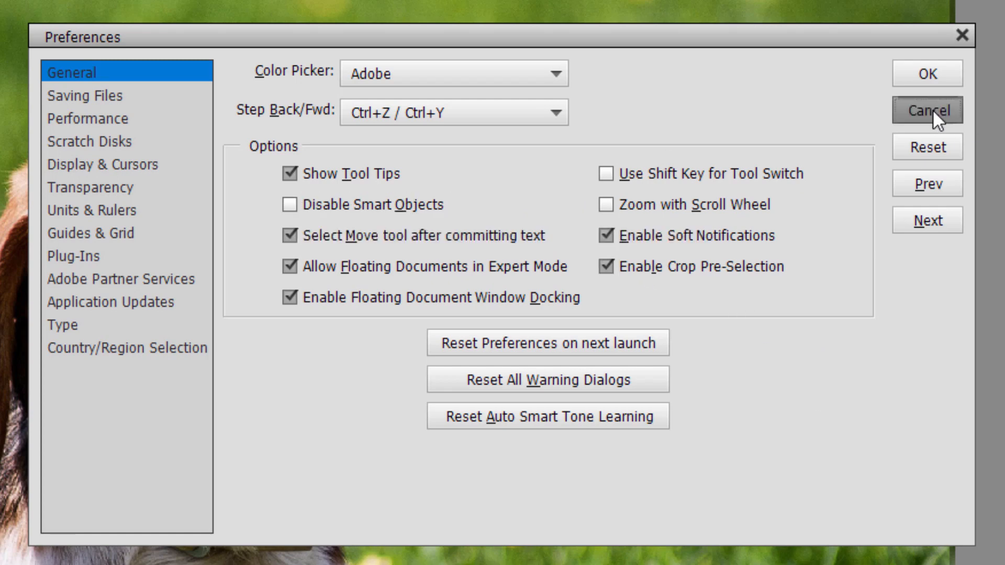